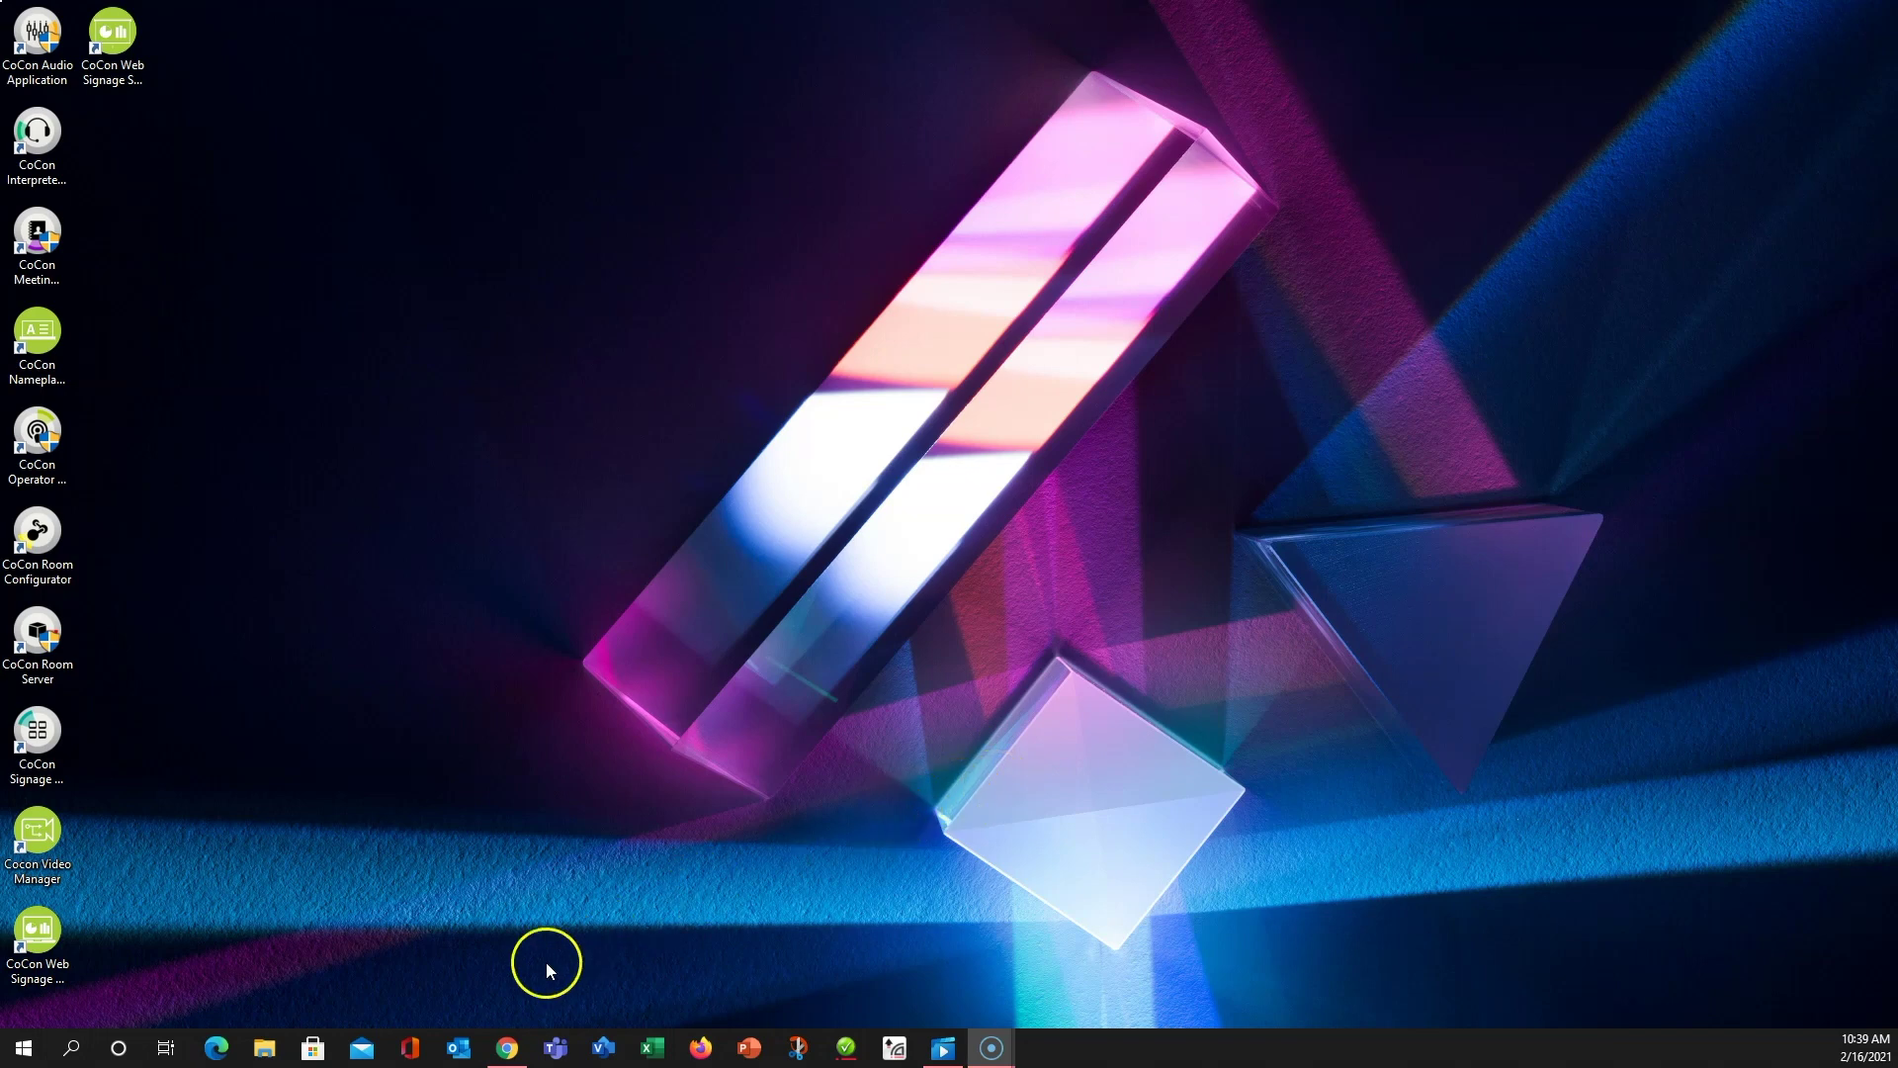
Bring up the Plixus web interface Home page at 192.168.0.101 in Chrome.
click(506, 1047)
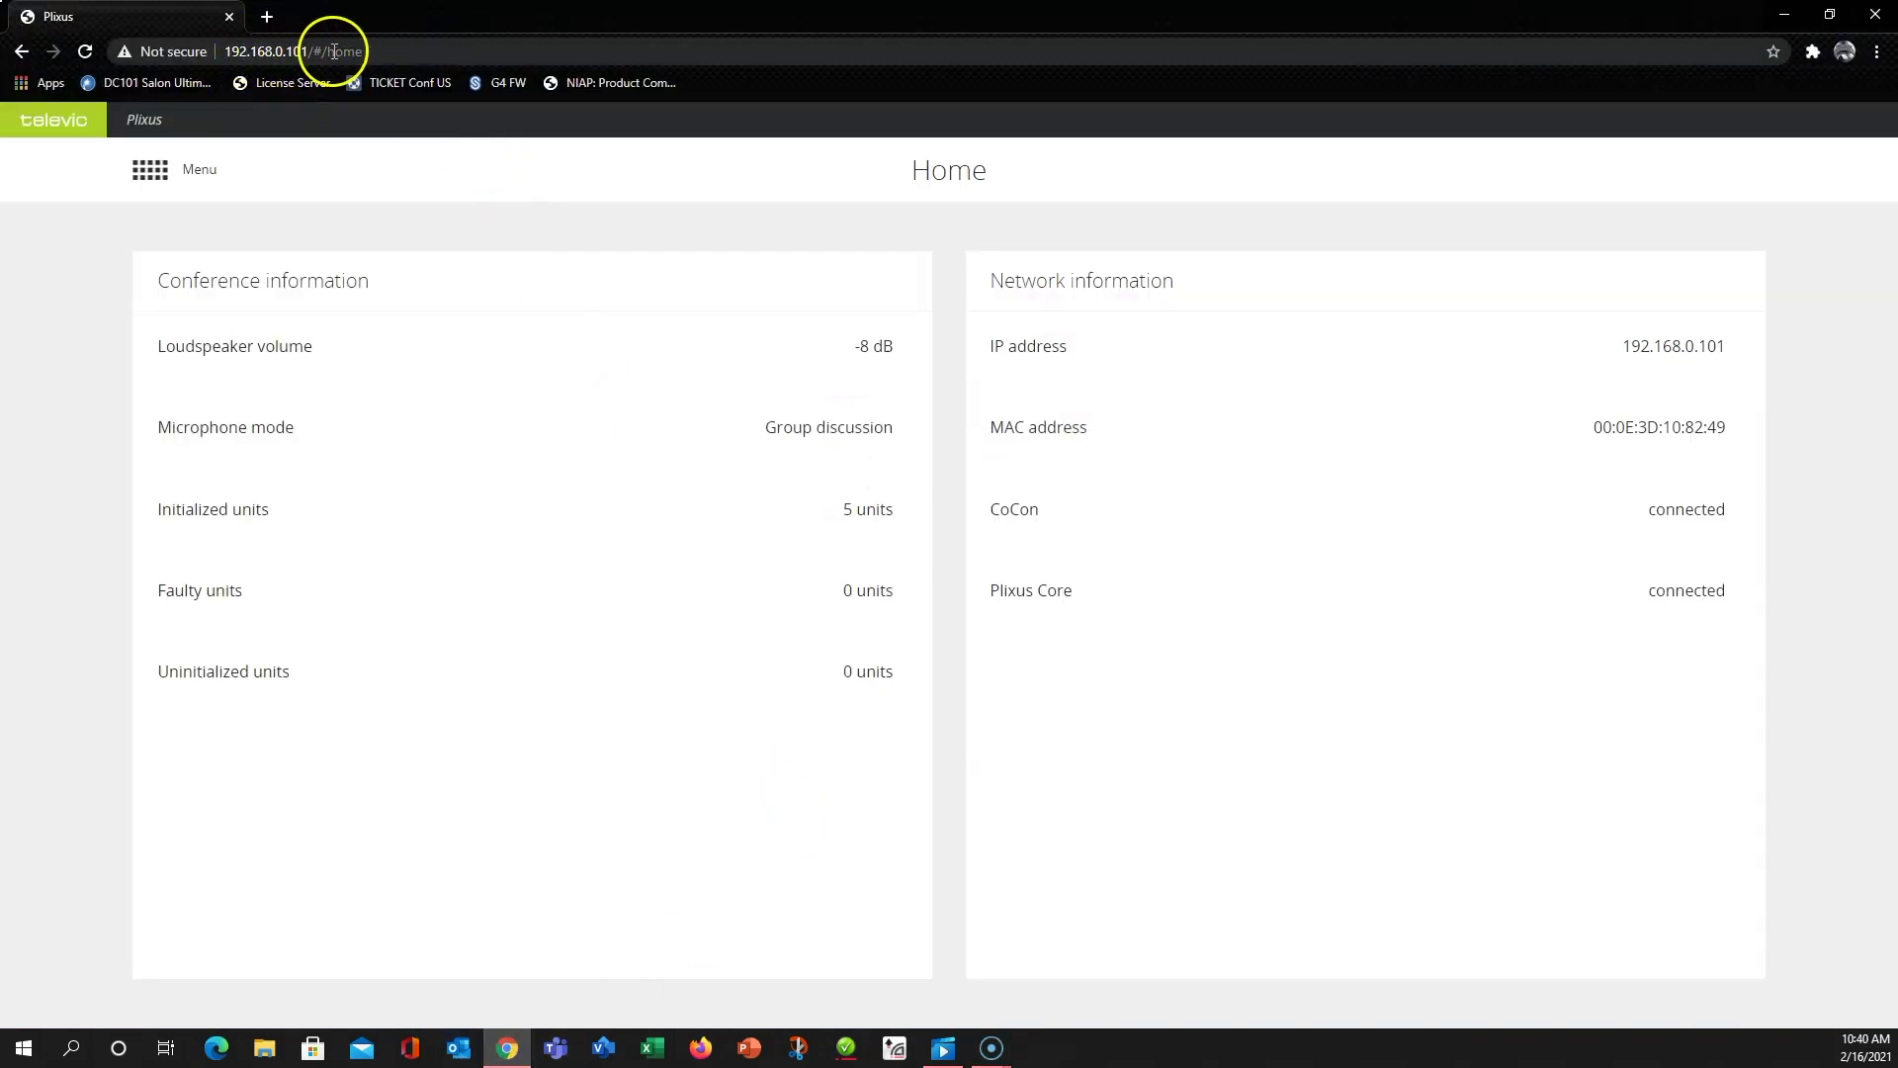
Go to the Initialization page via the Menu overview and select Manual initialization.
click(184, 180)
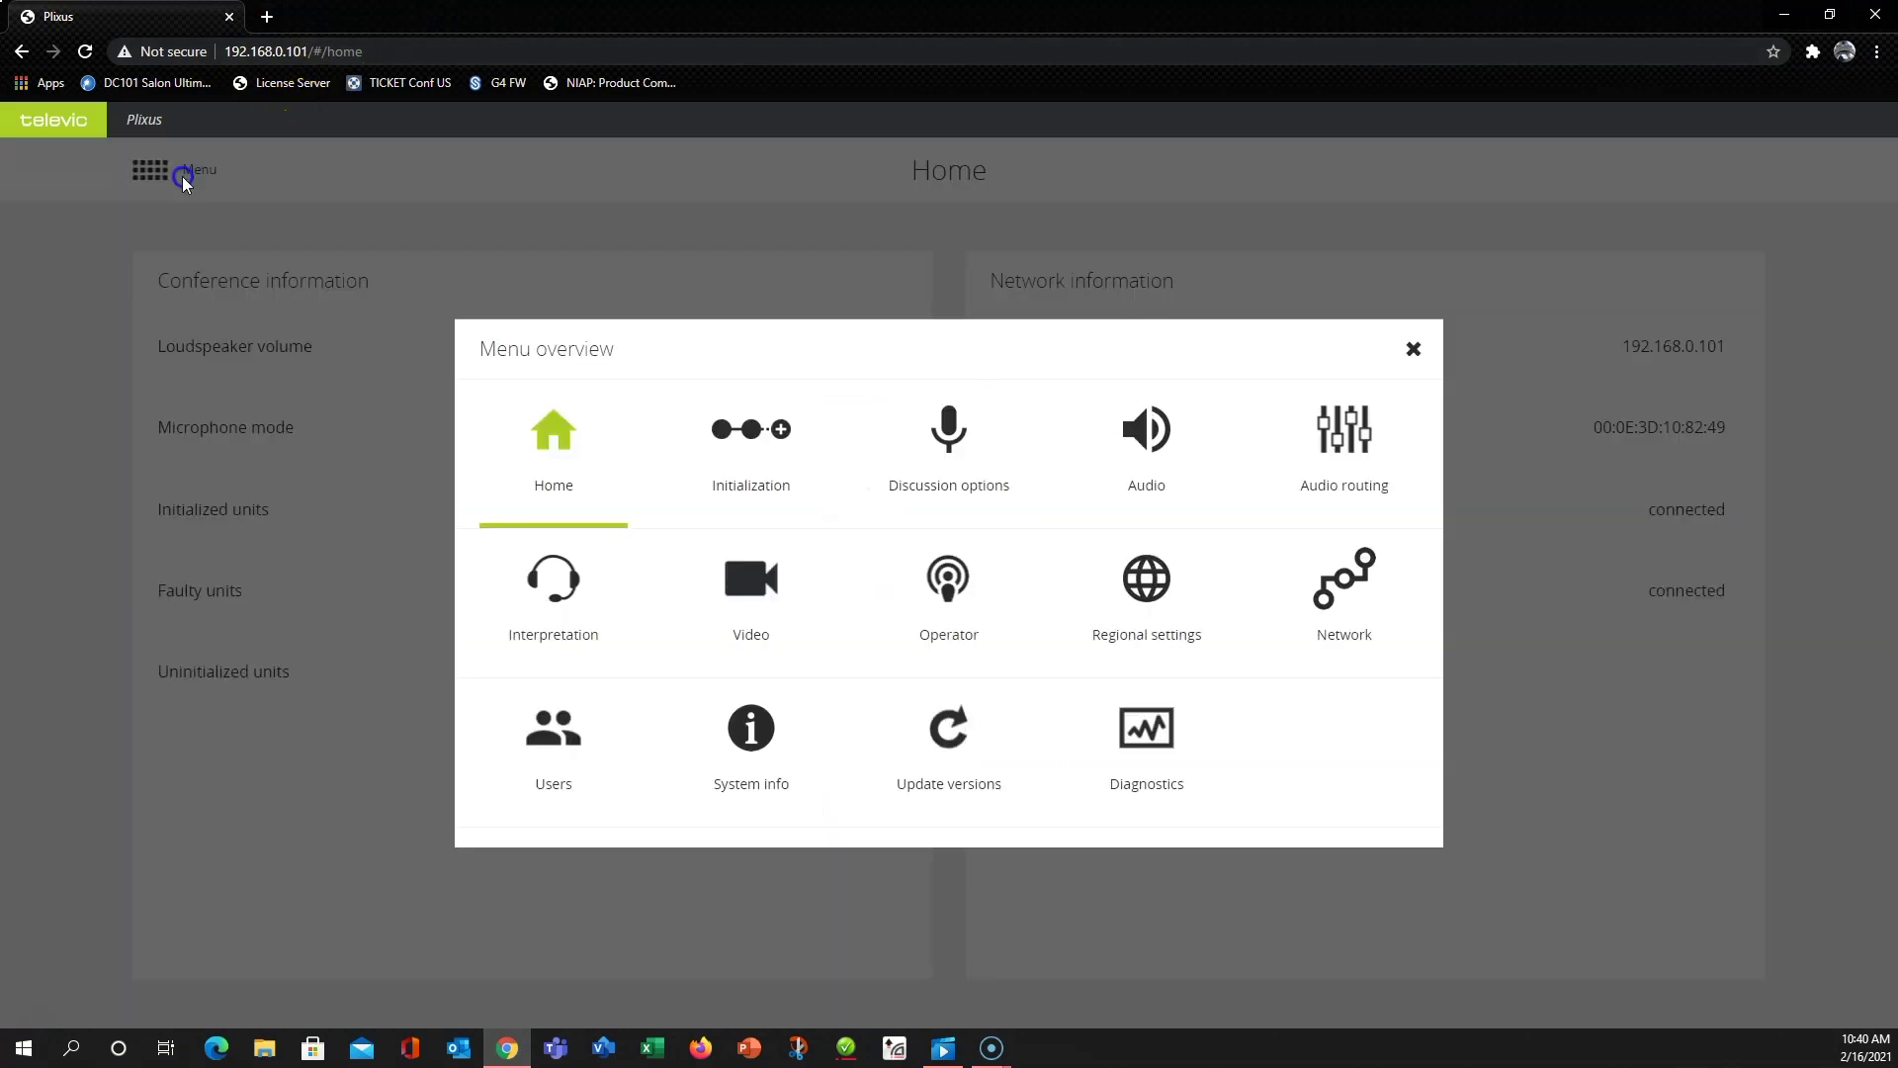
click(720, 457)
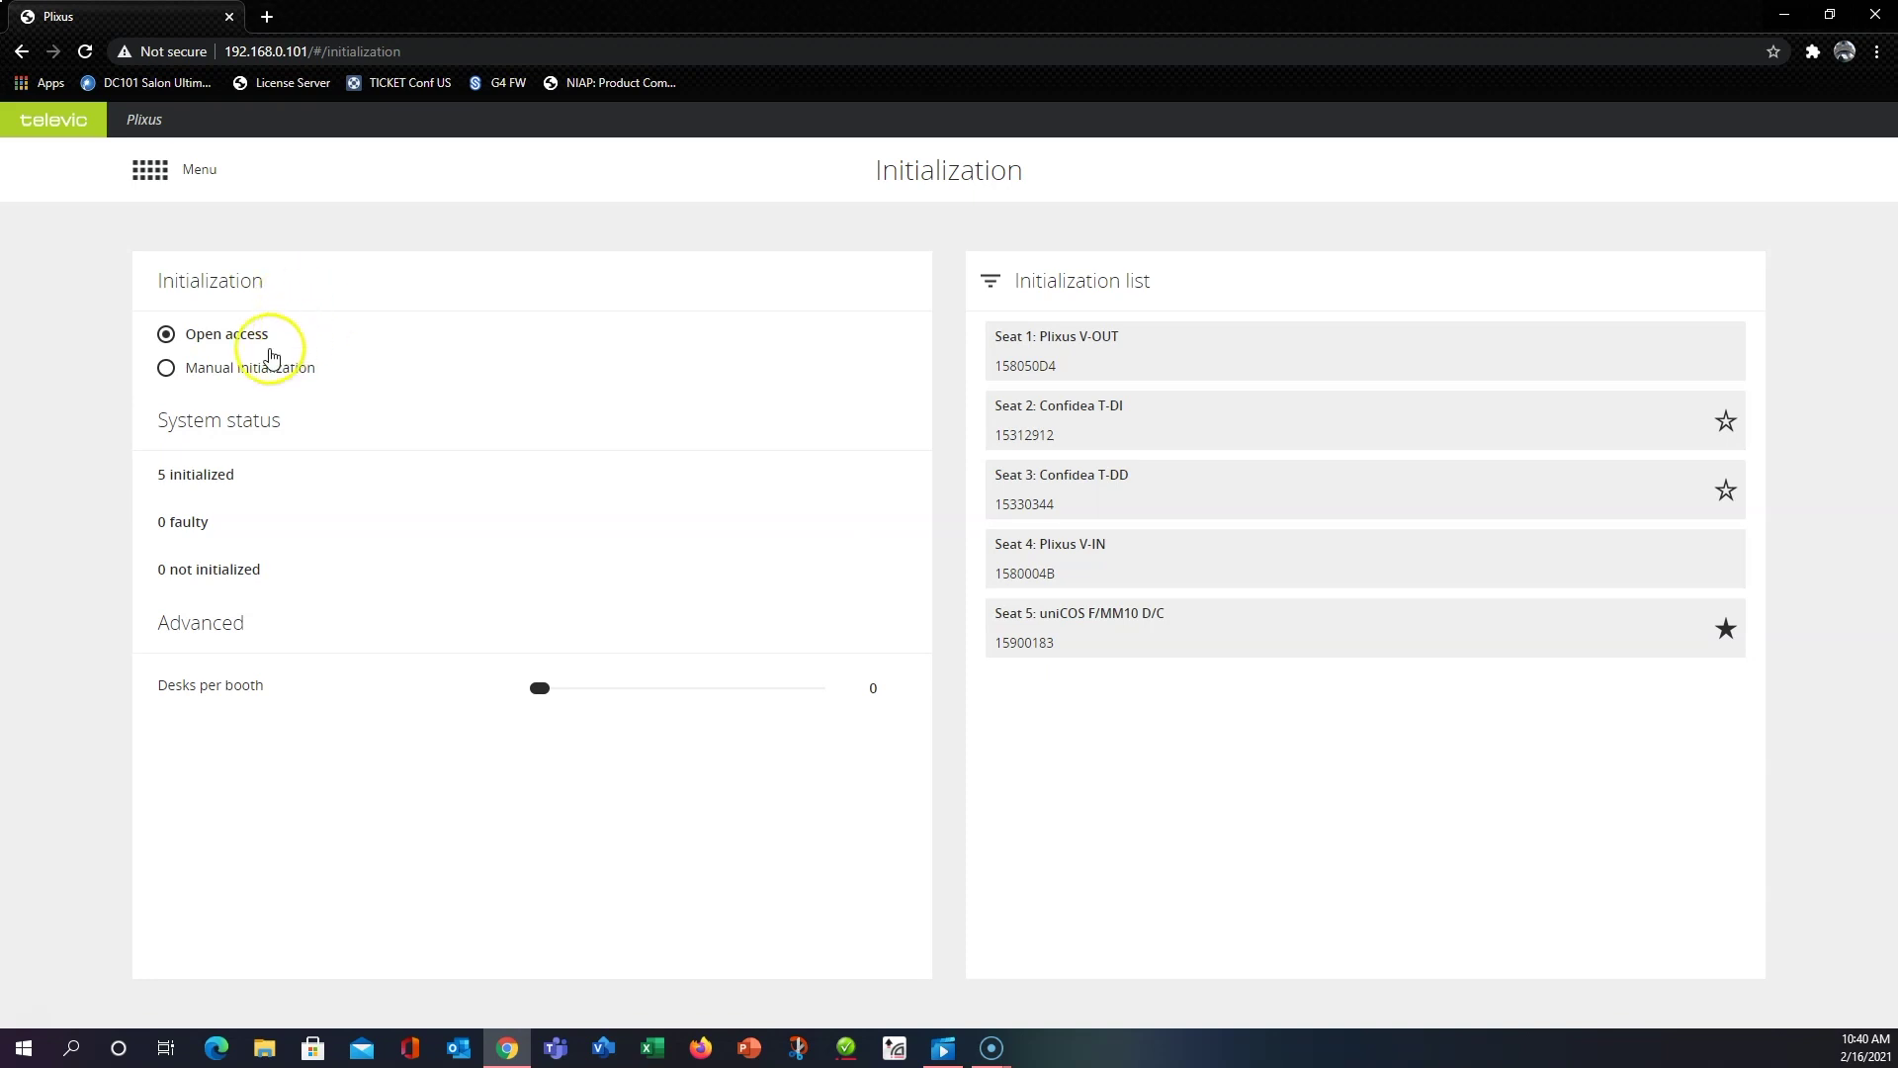
click(166, 367)
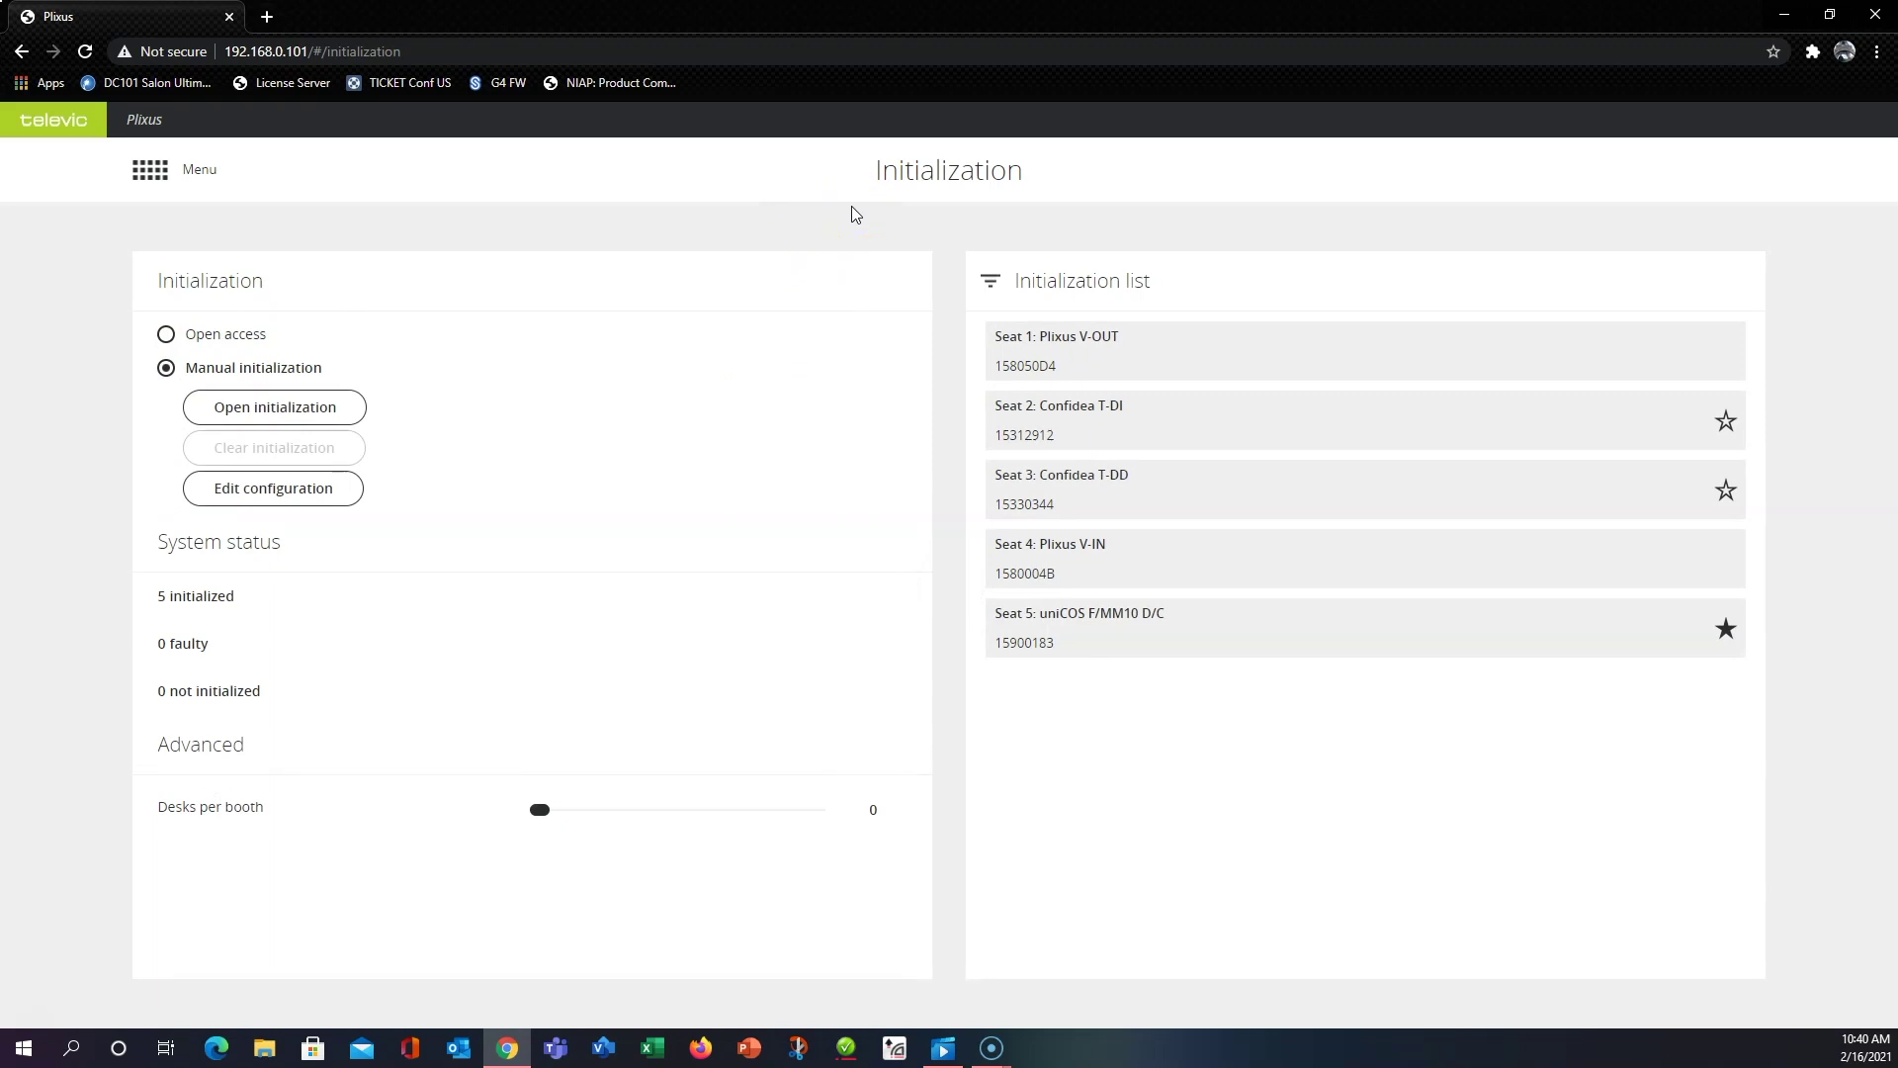
Reselect Manual initialization, run a fresh initialization of the units, then stop it, keeping the new seats.
click(203, 334)
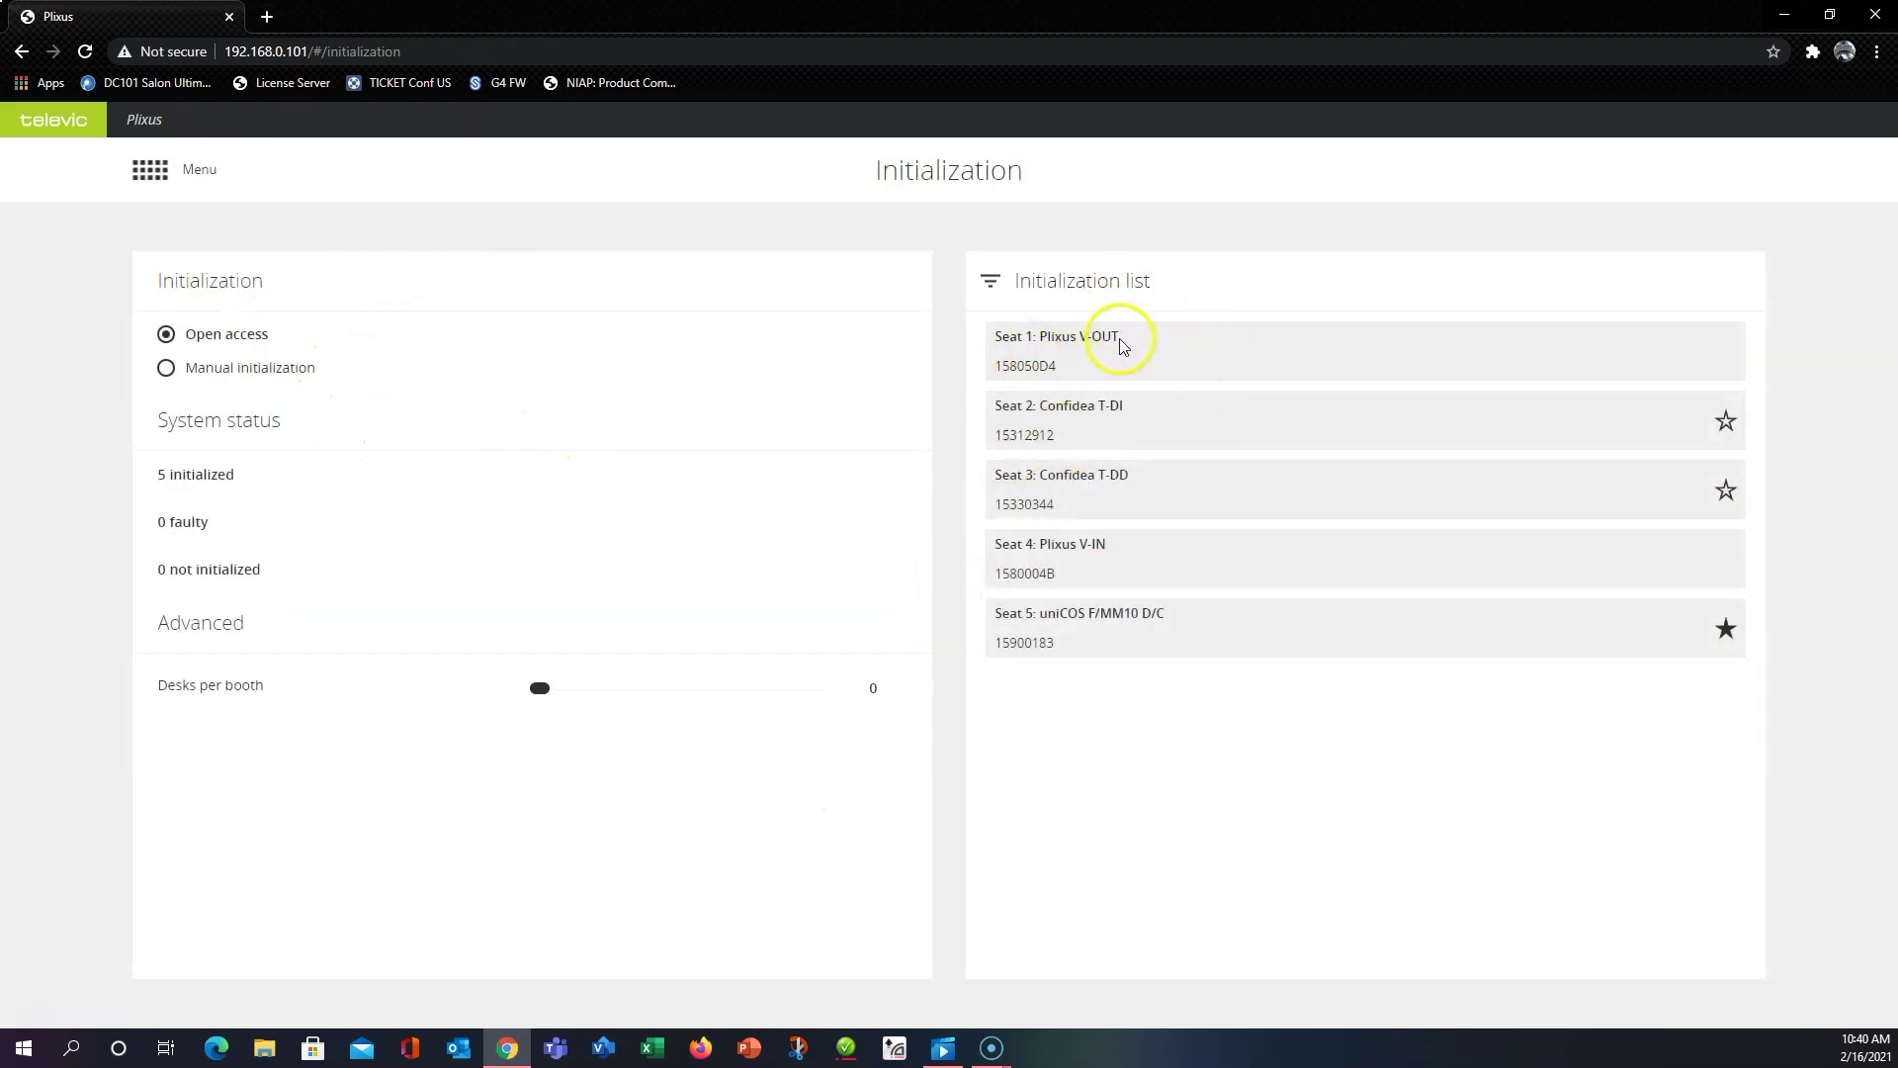
click(244, 376)
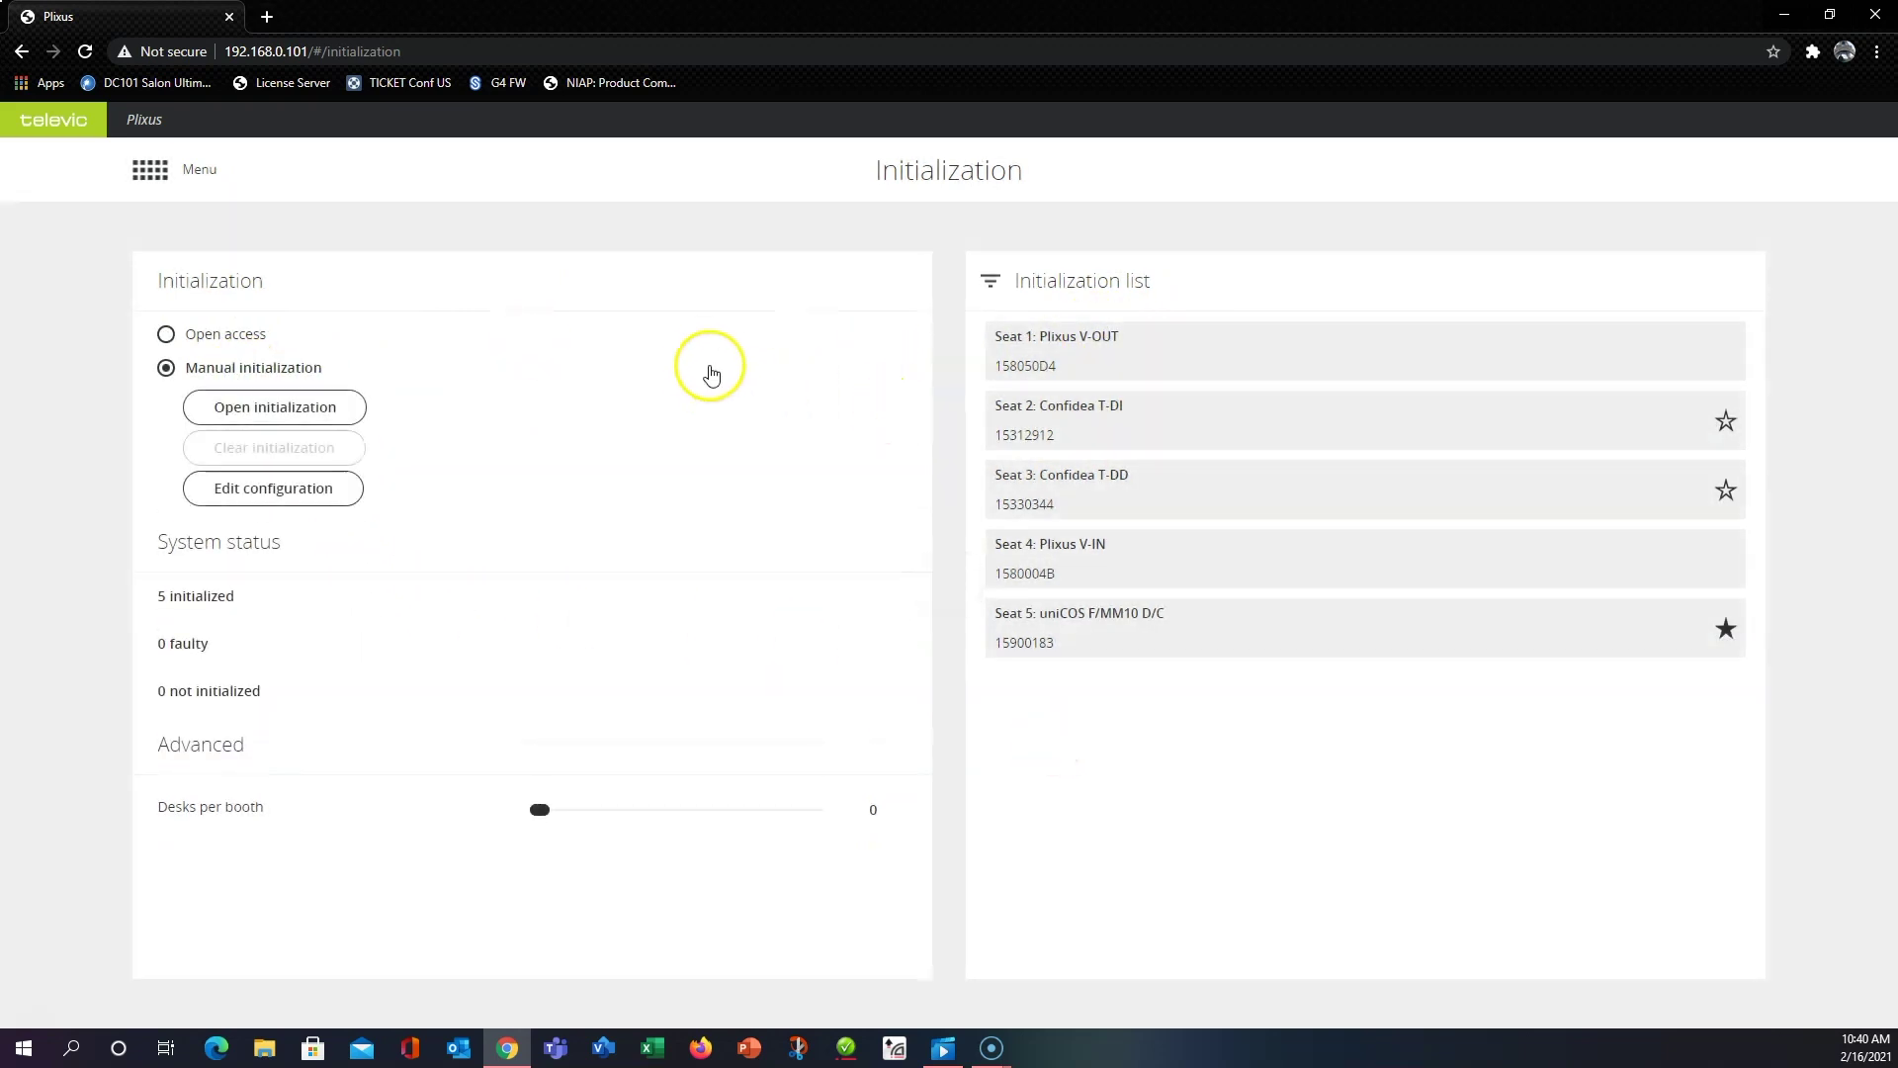
click(327, 413)
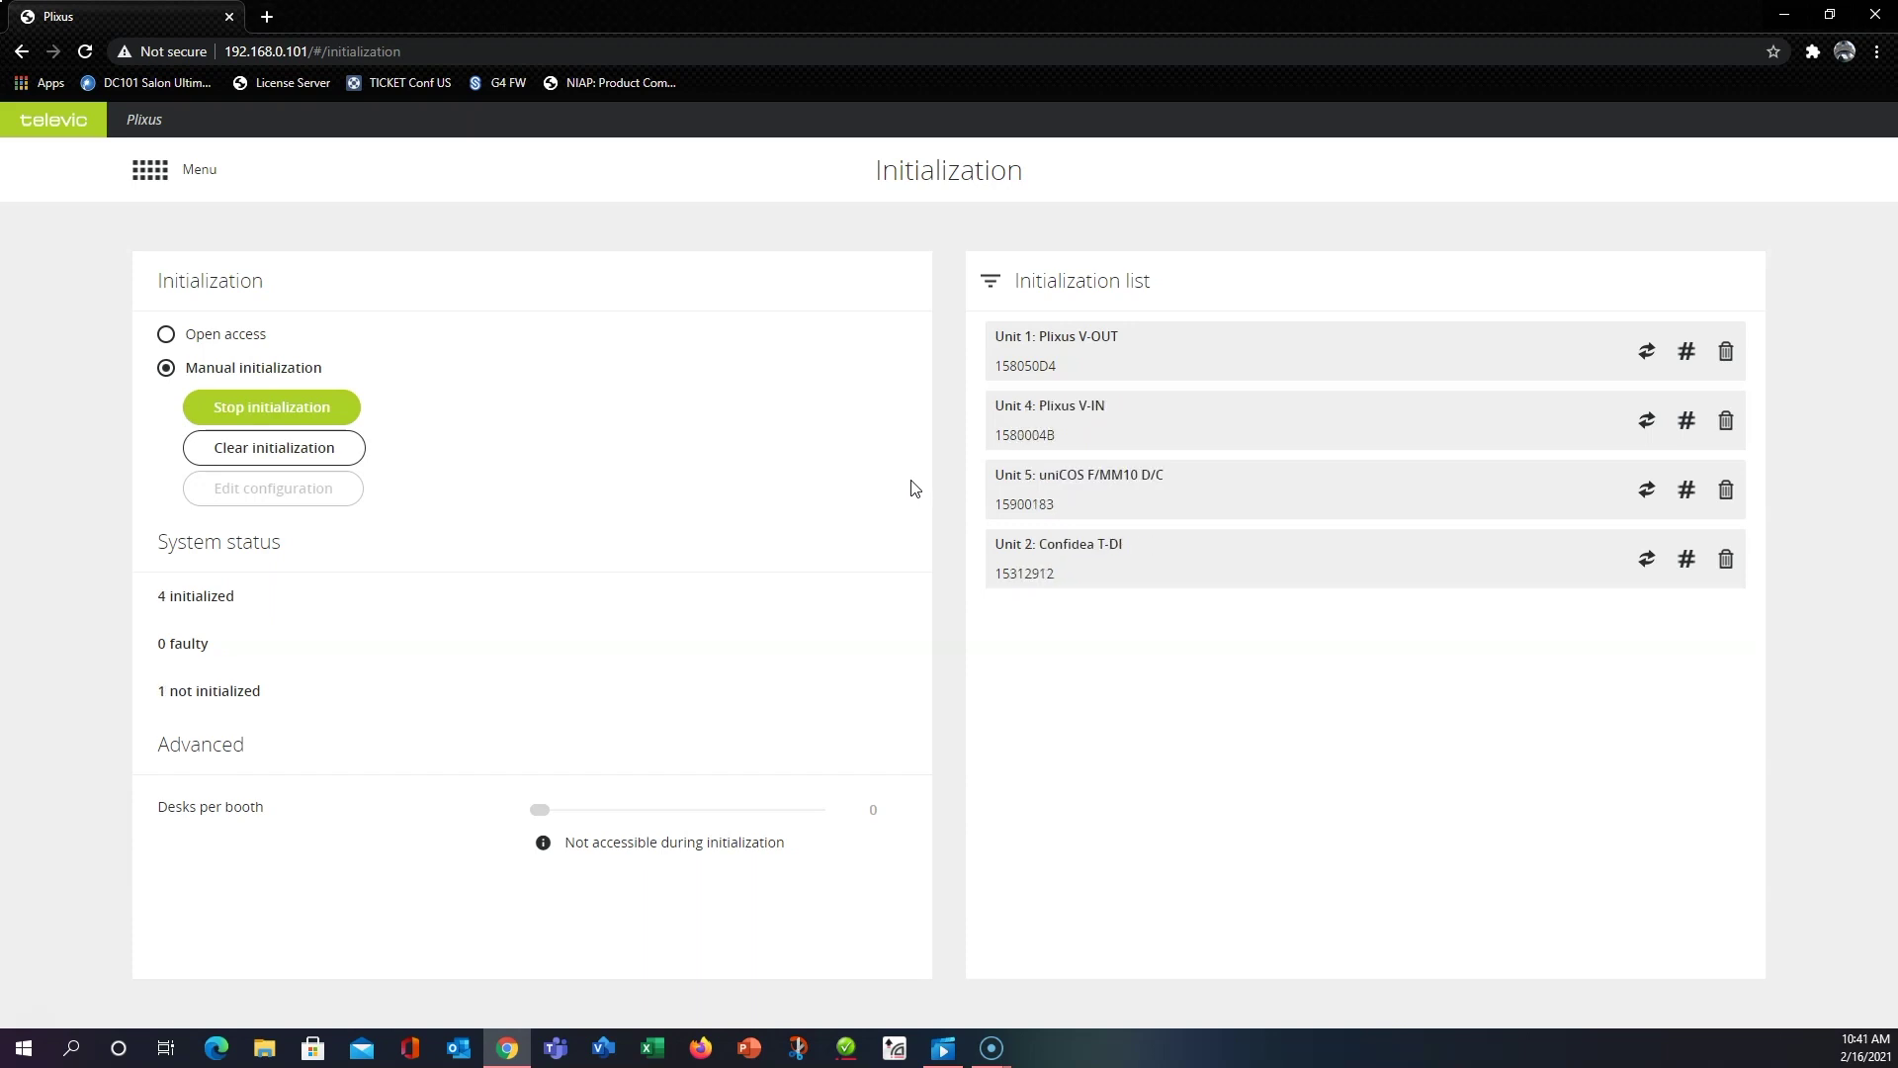
click(265, 405)
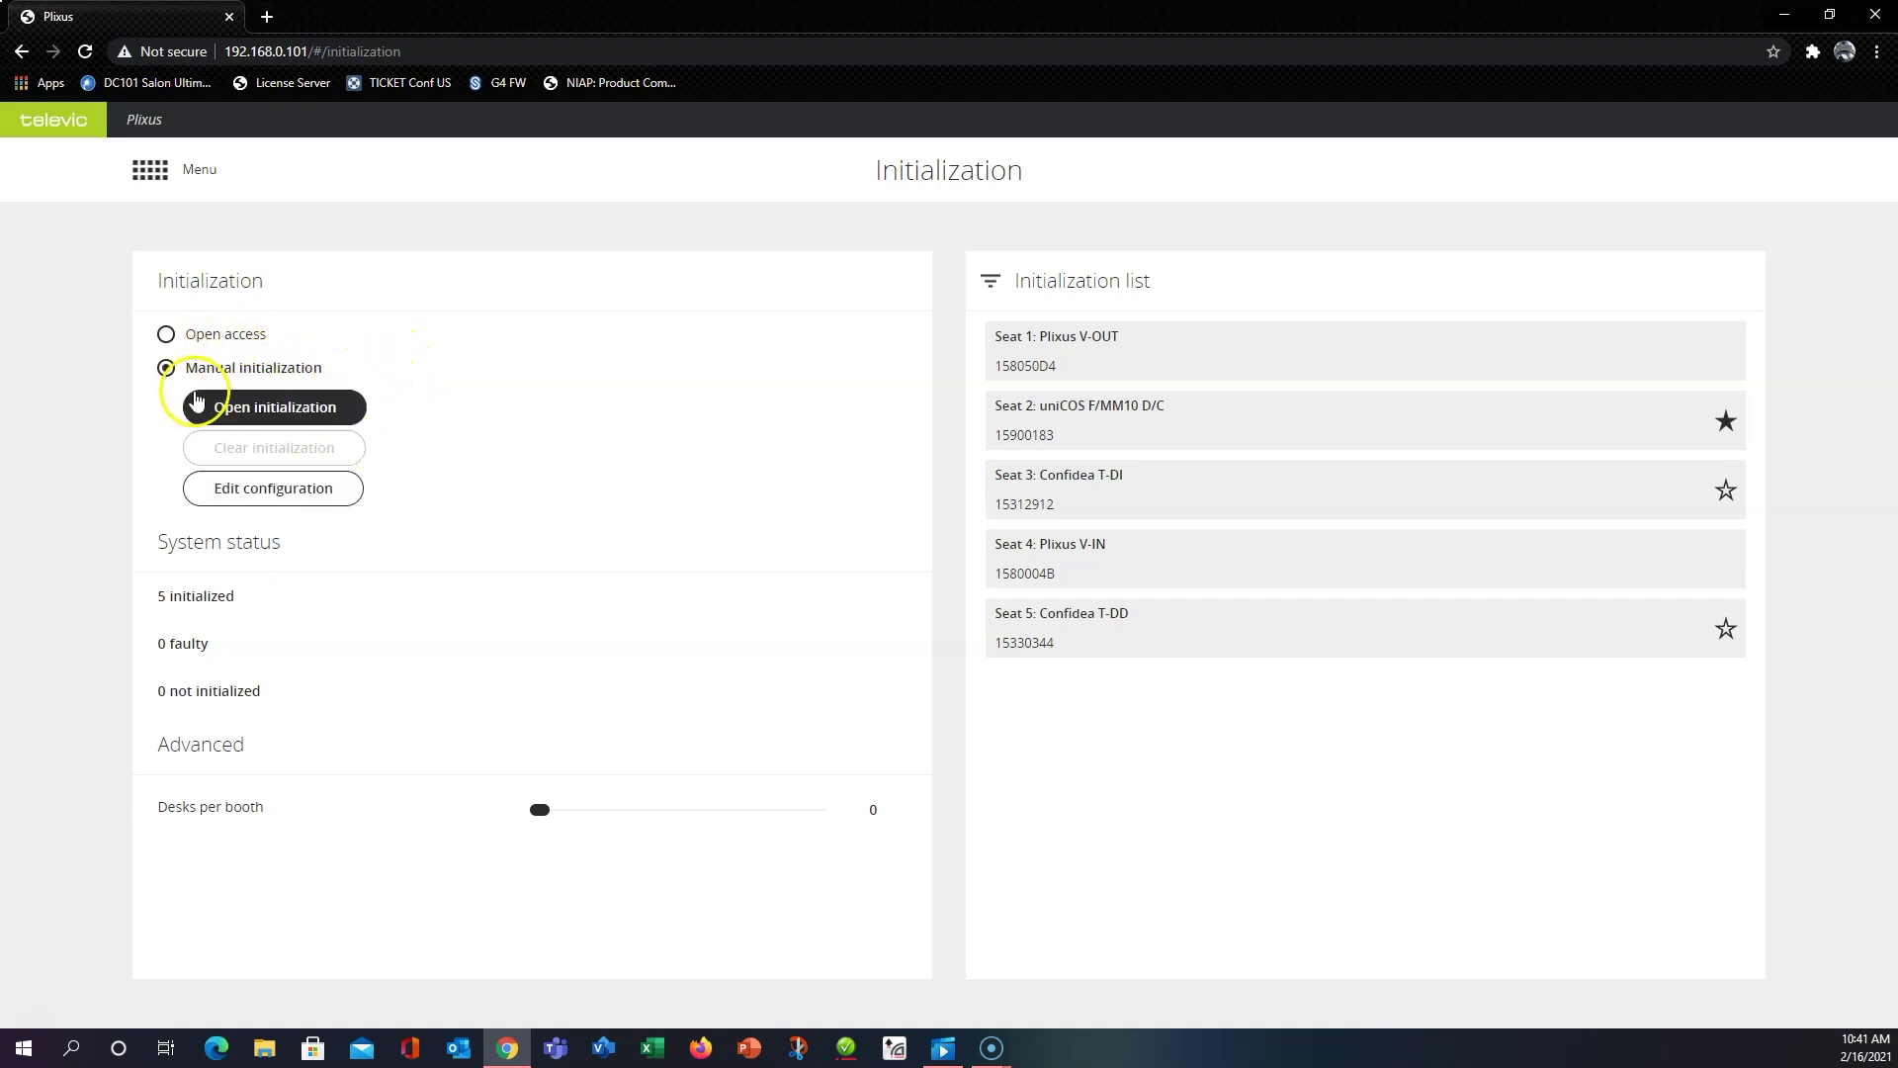
Put the Initialization page into seat configuration editing mode.
click(306, 502)
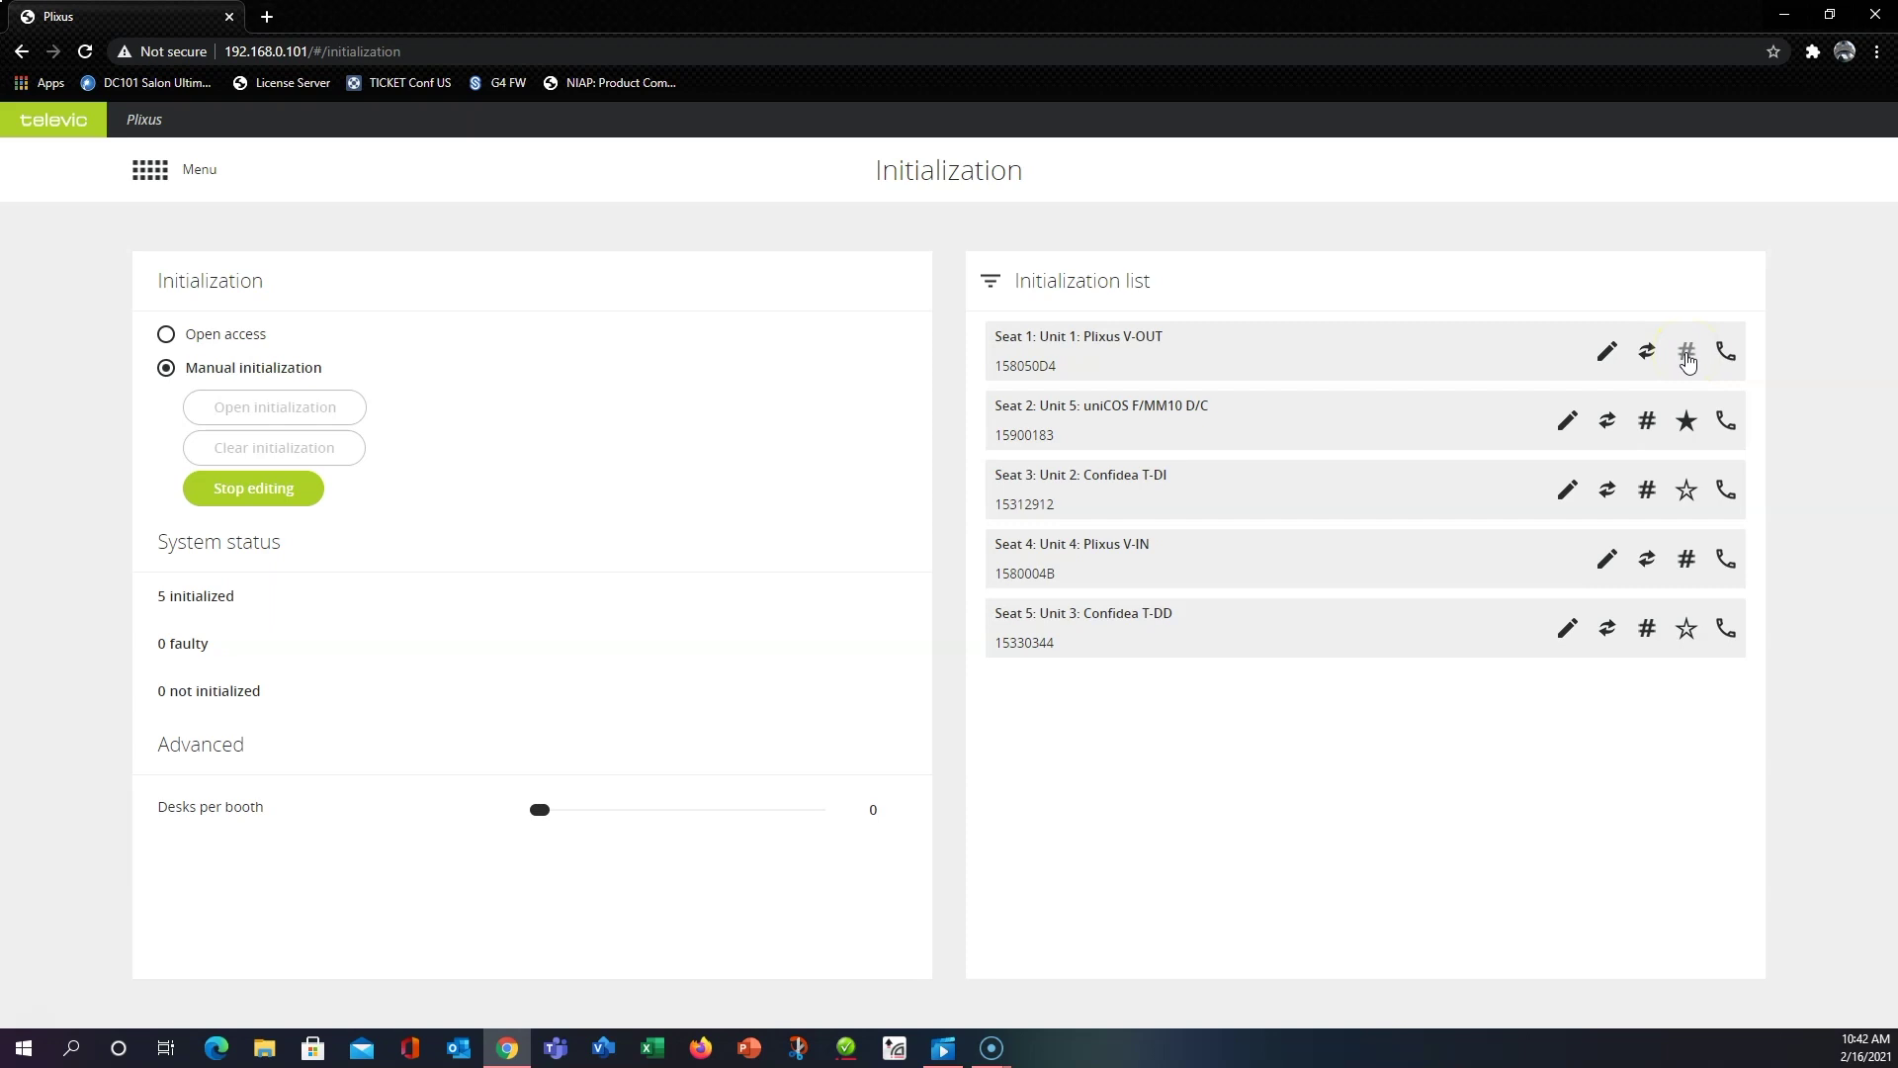
Renumber the Plixus V-OUT unit to seat 100 and the V-IN unit to seat 101.
click(1688, 358)
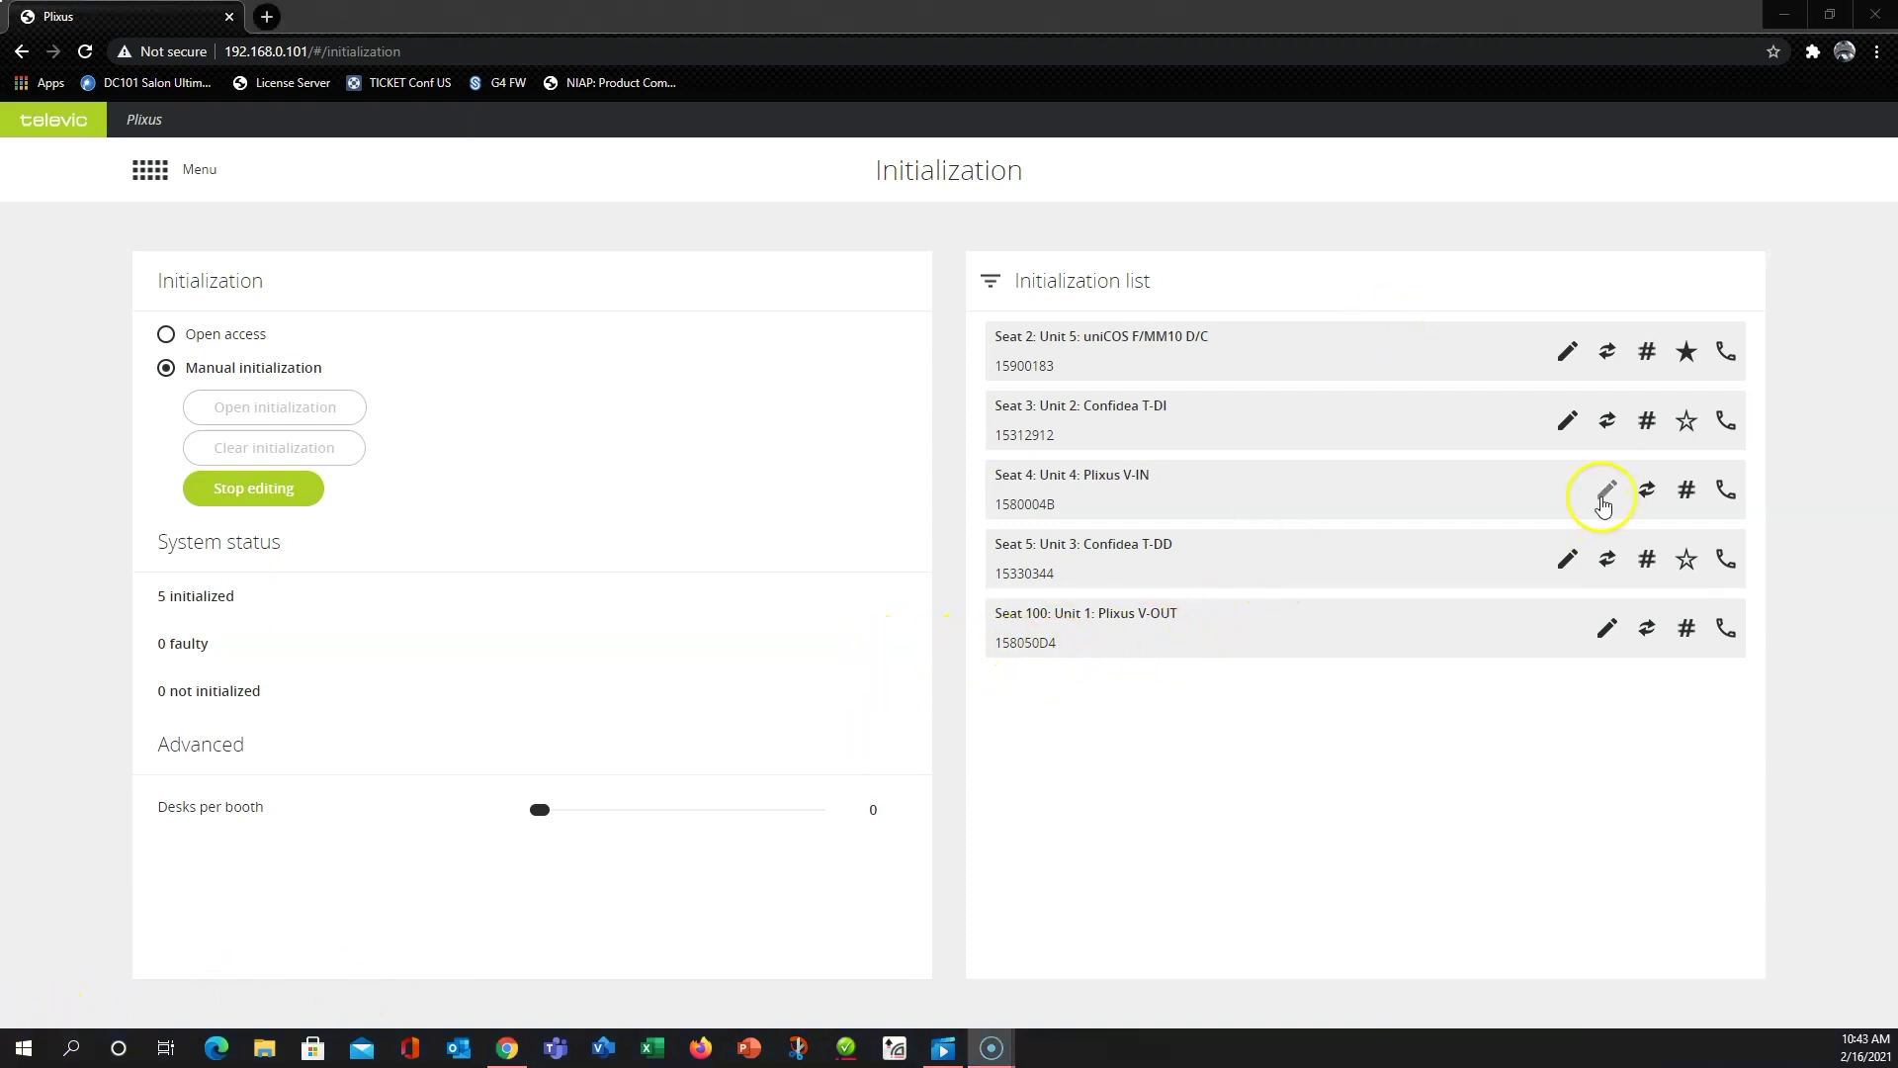
click(1686, 491)
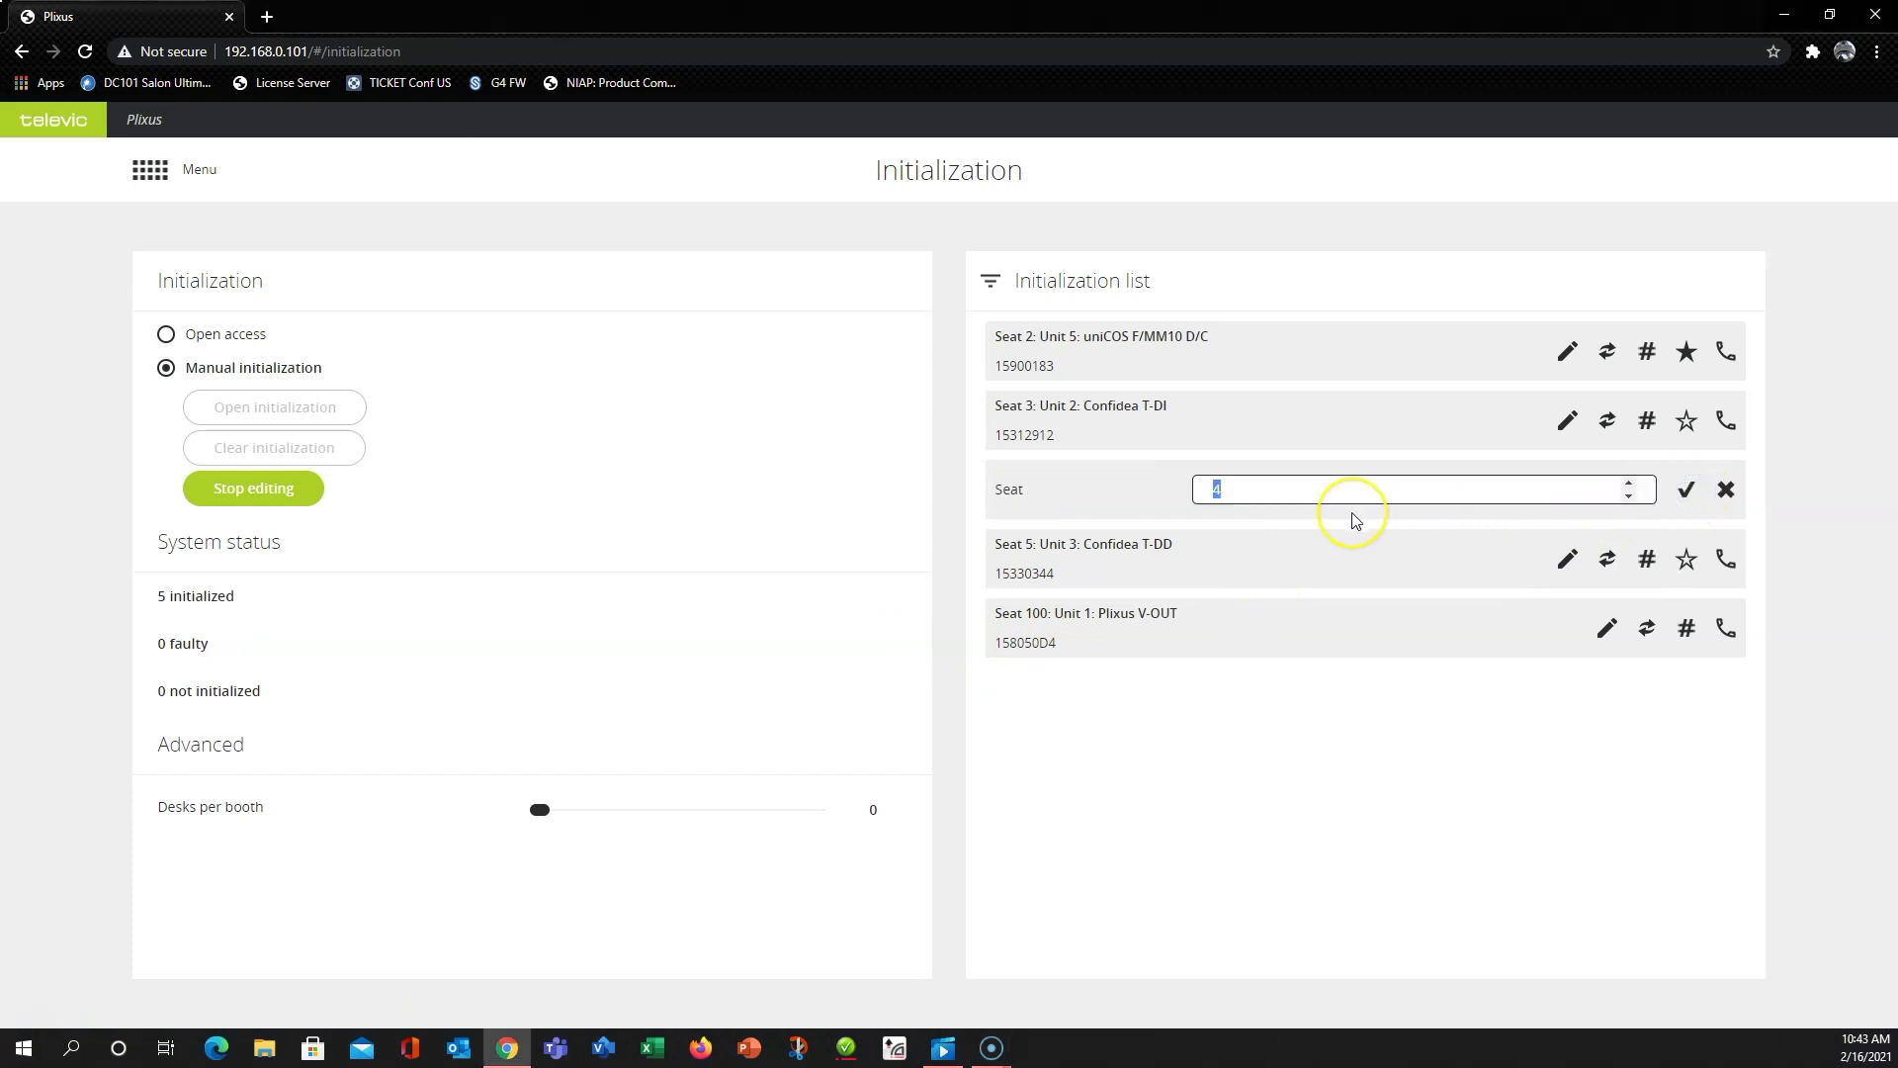
text(101)
key(Return)
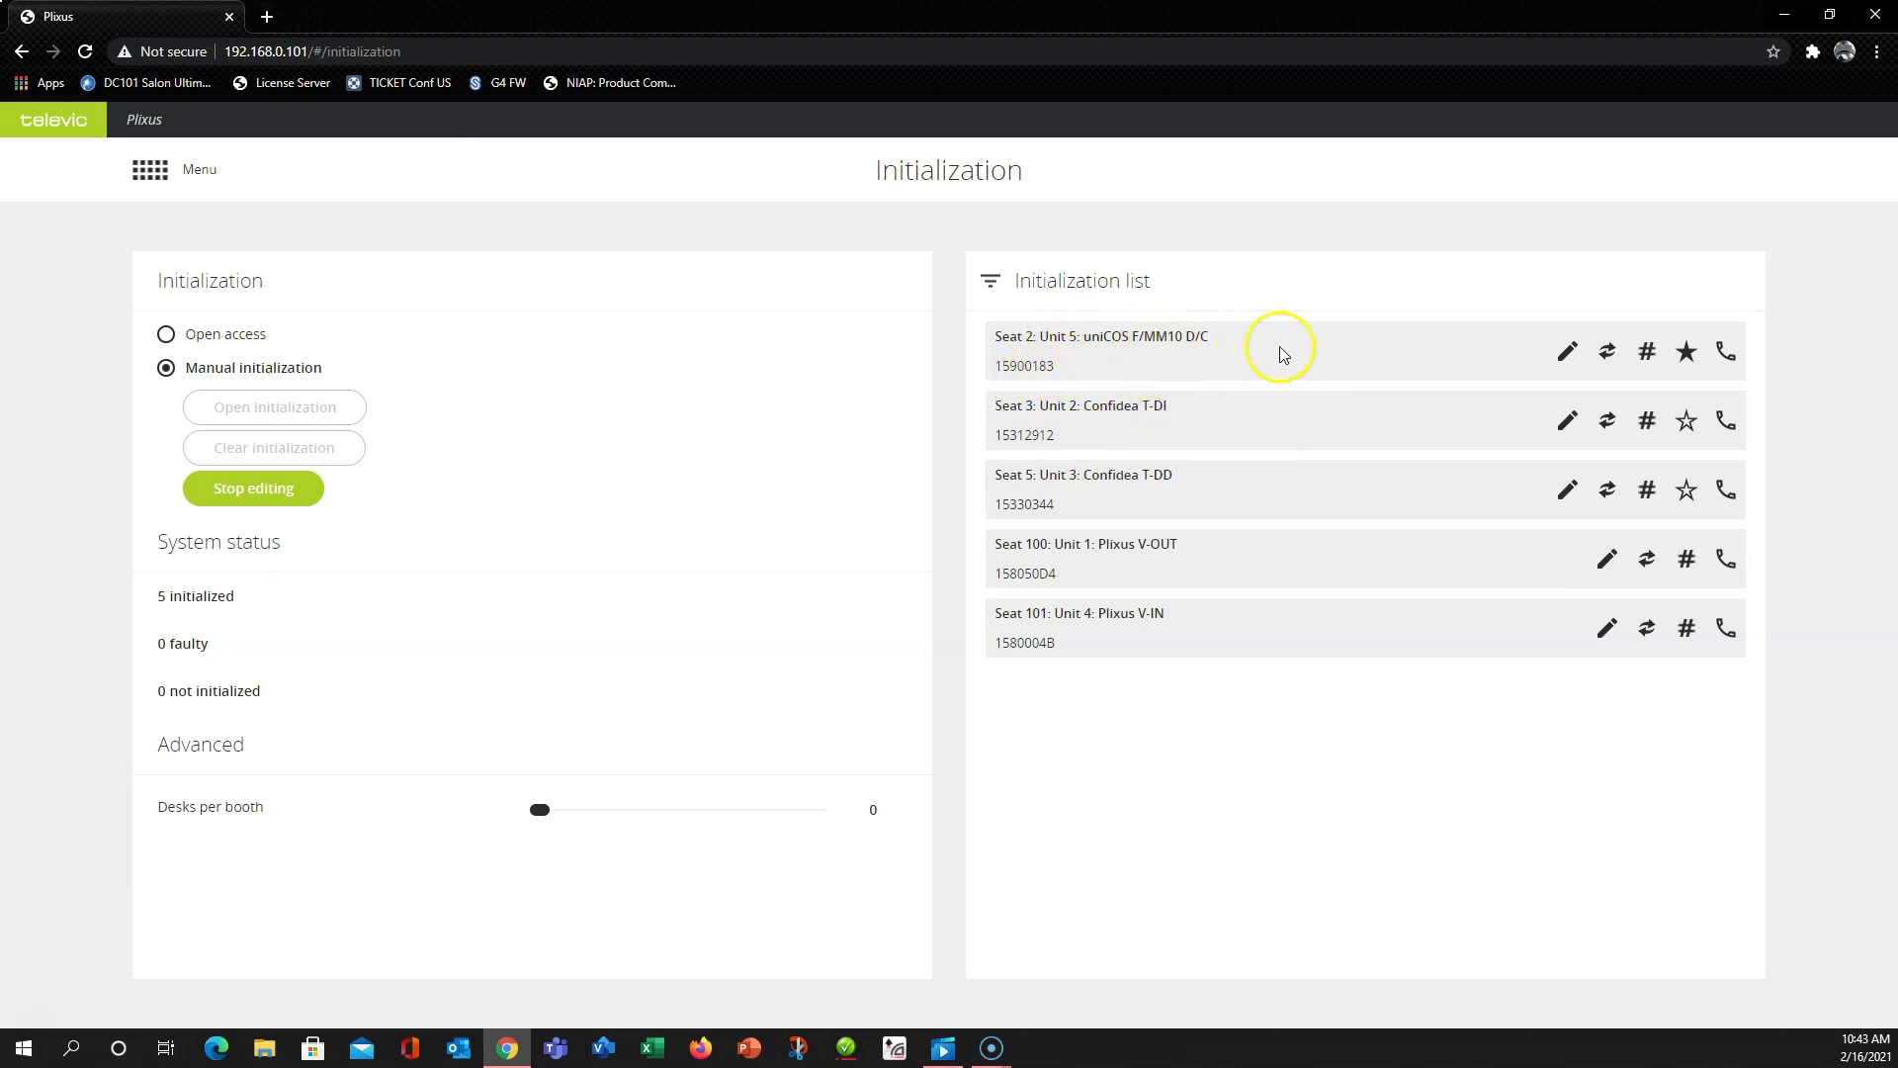
click(1649, 365)
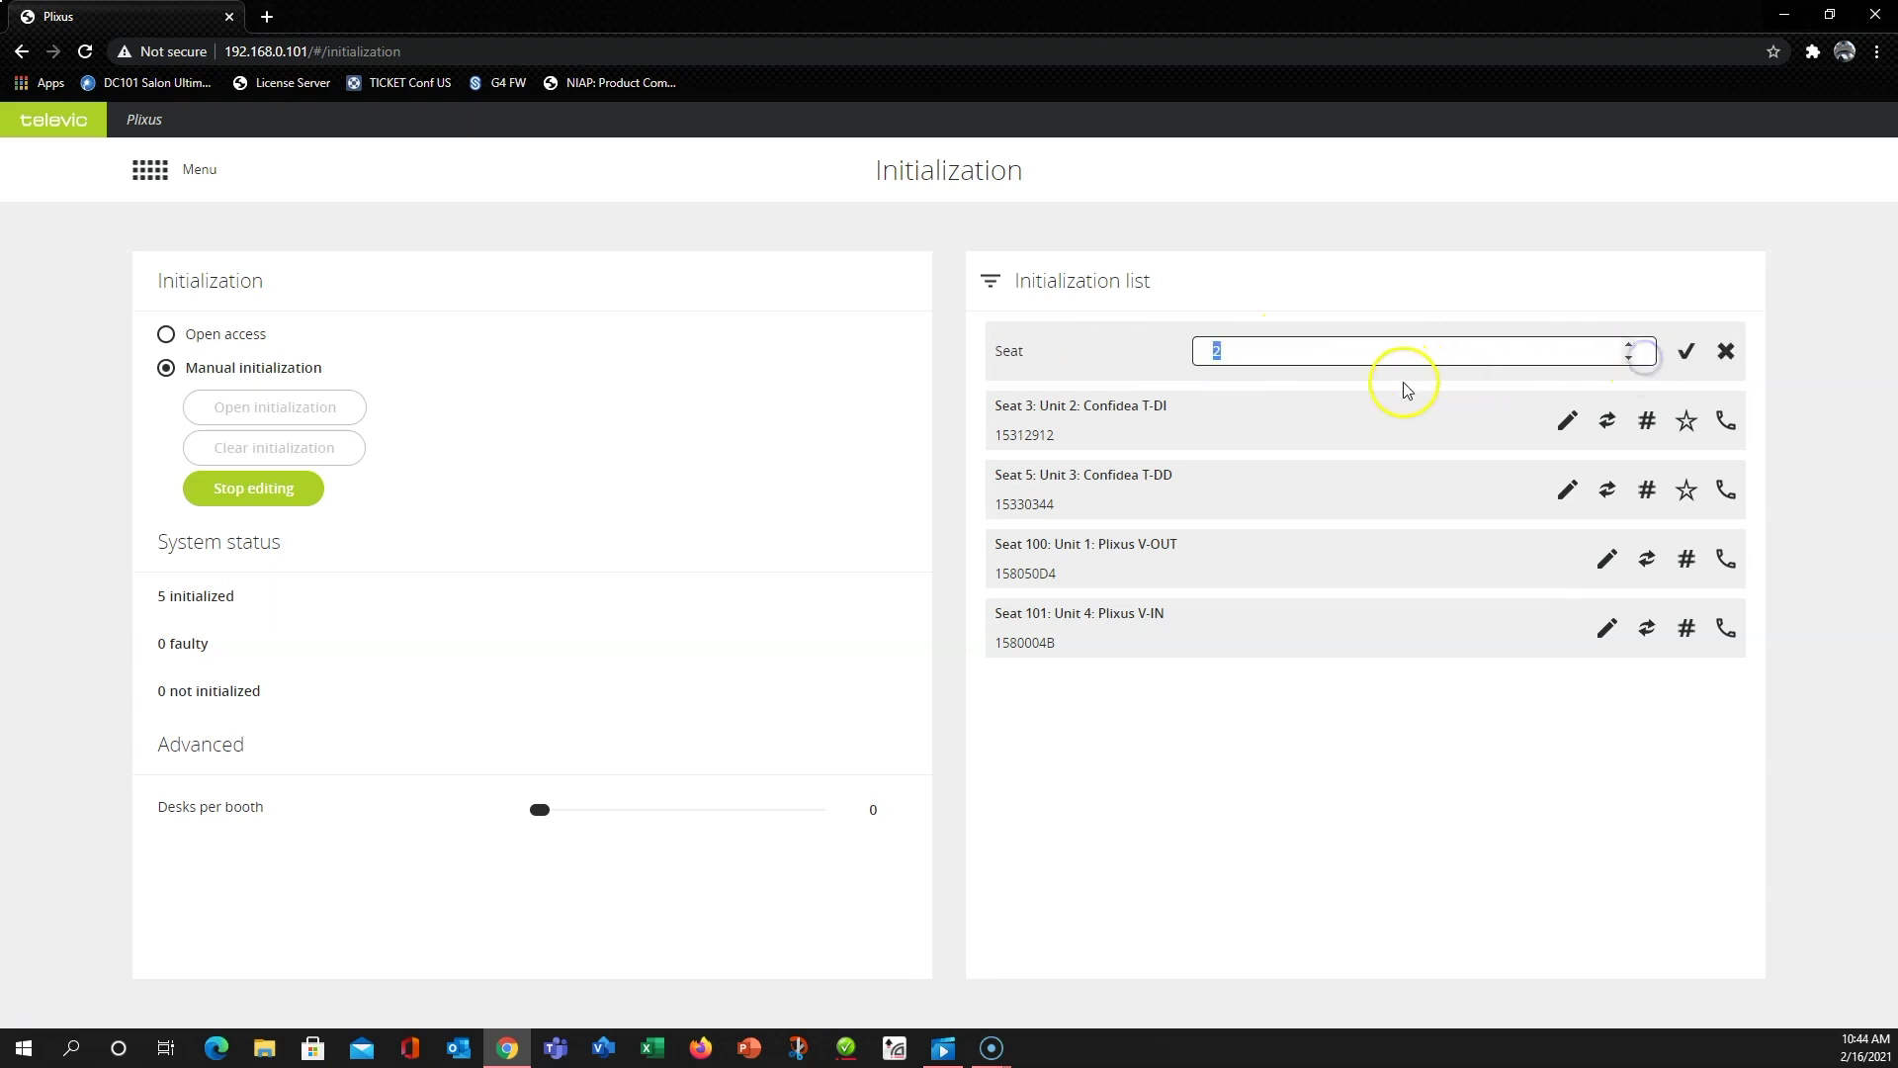
Assign seats 1, 2, 3 to uniCOS, Confidea T-DI and T-DD, end editing, and close Chrome.
text(1)
key(Return)
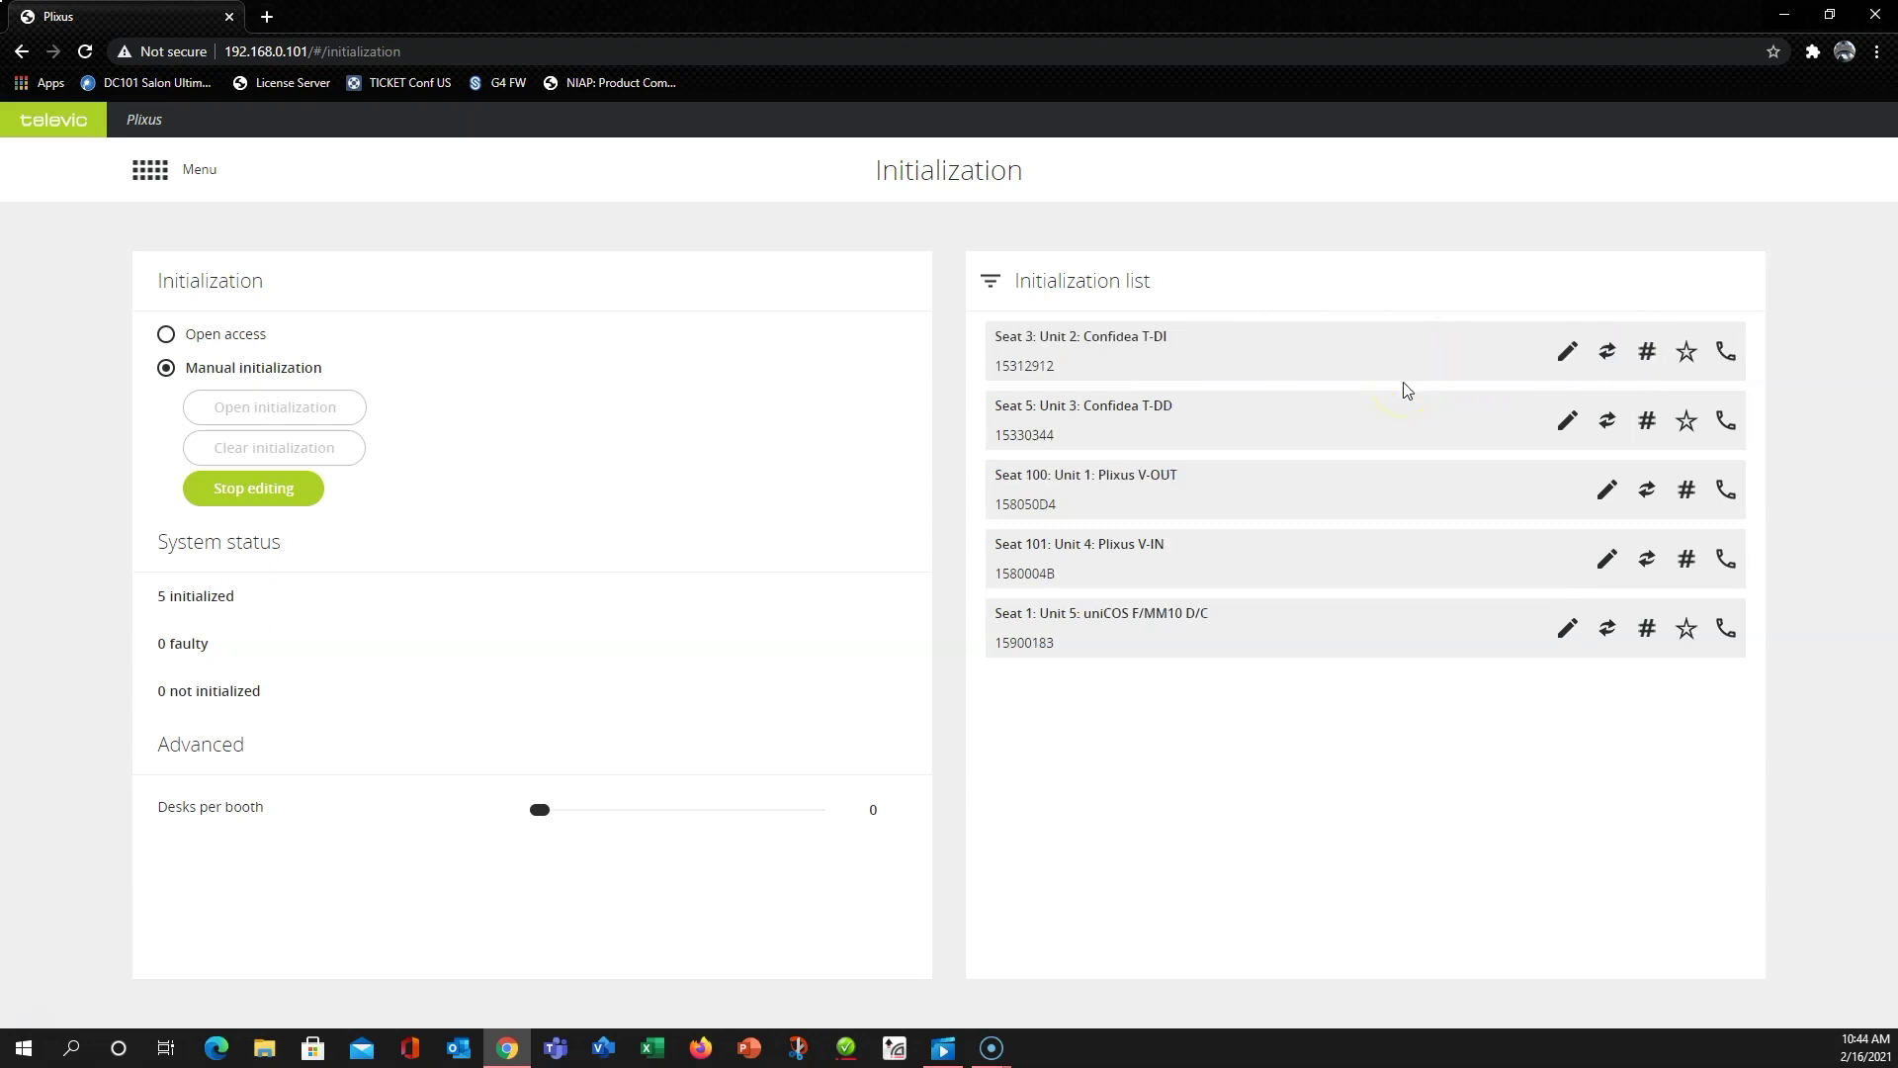
click(1649, 356)
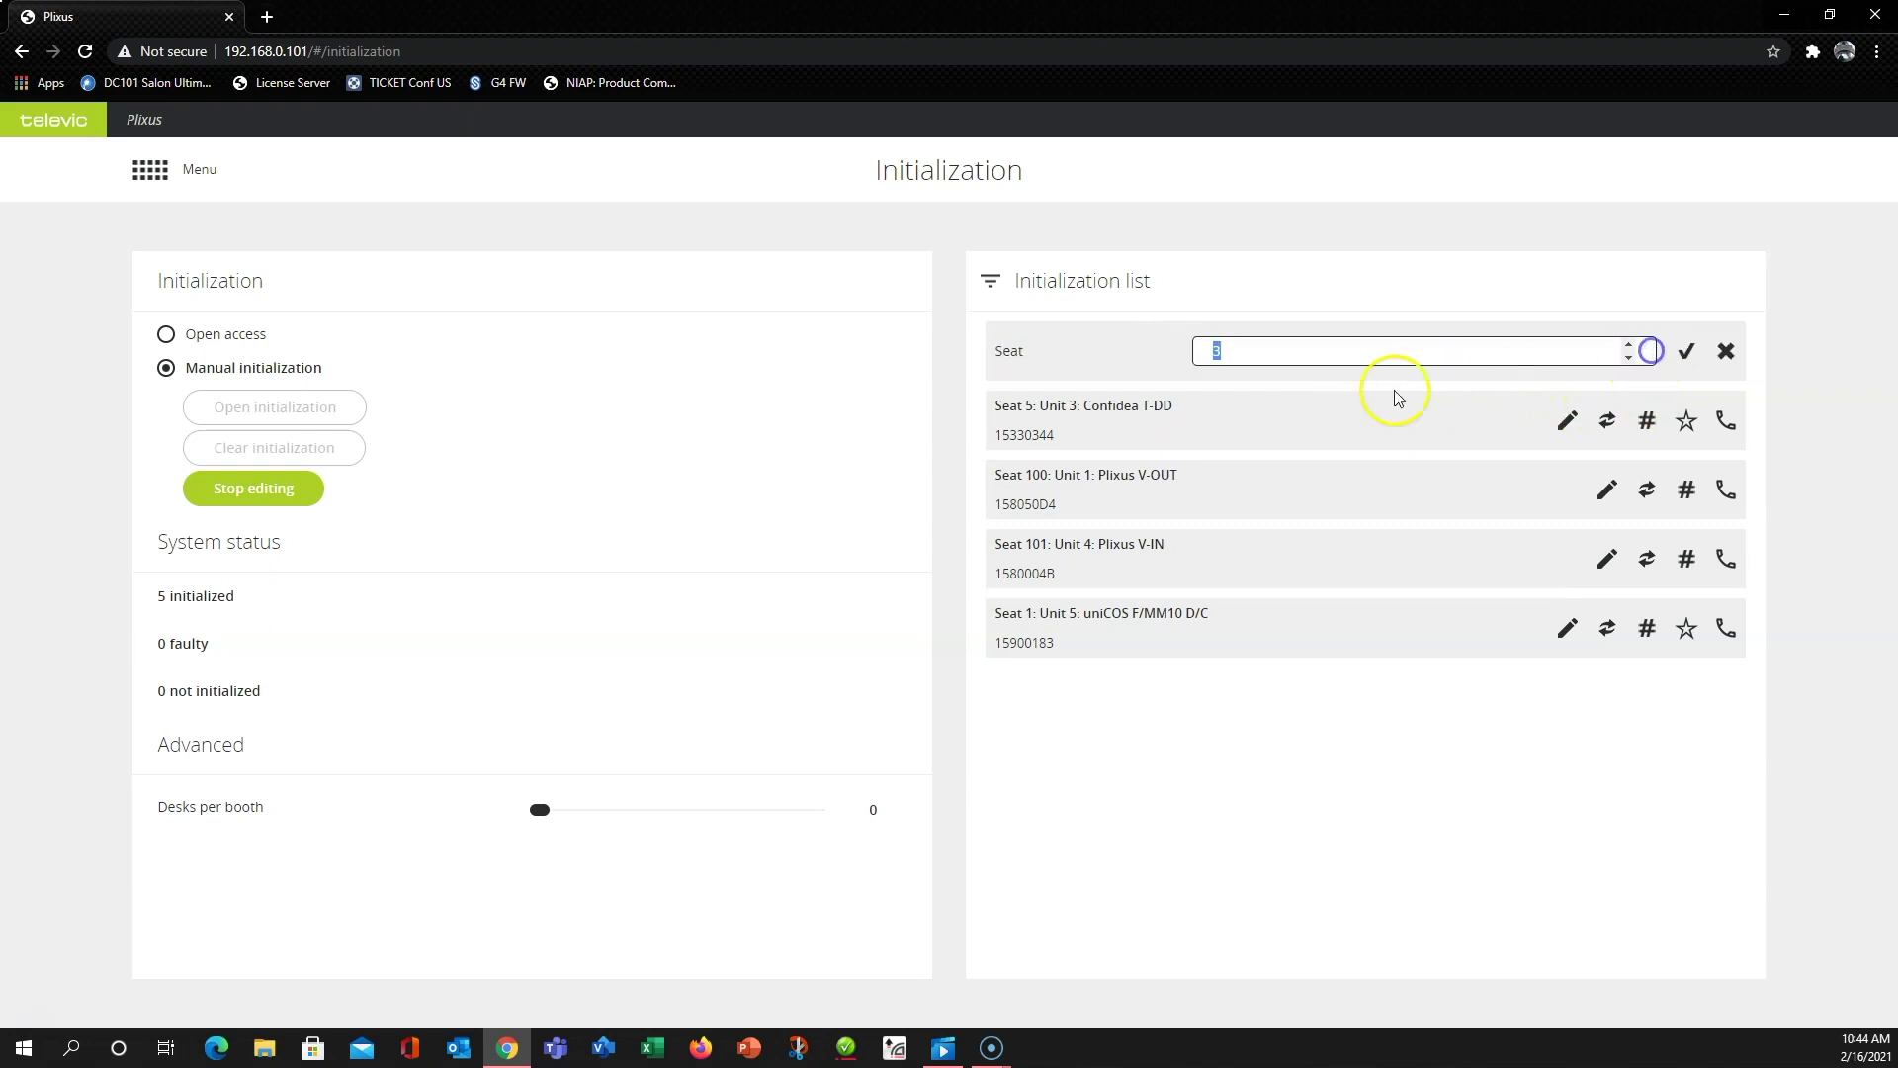
key(Return)
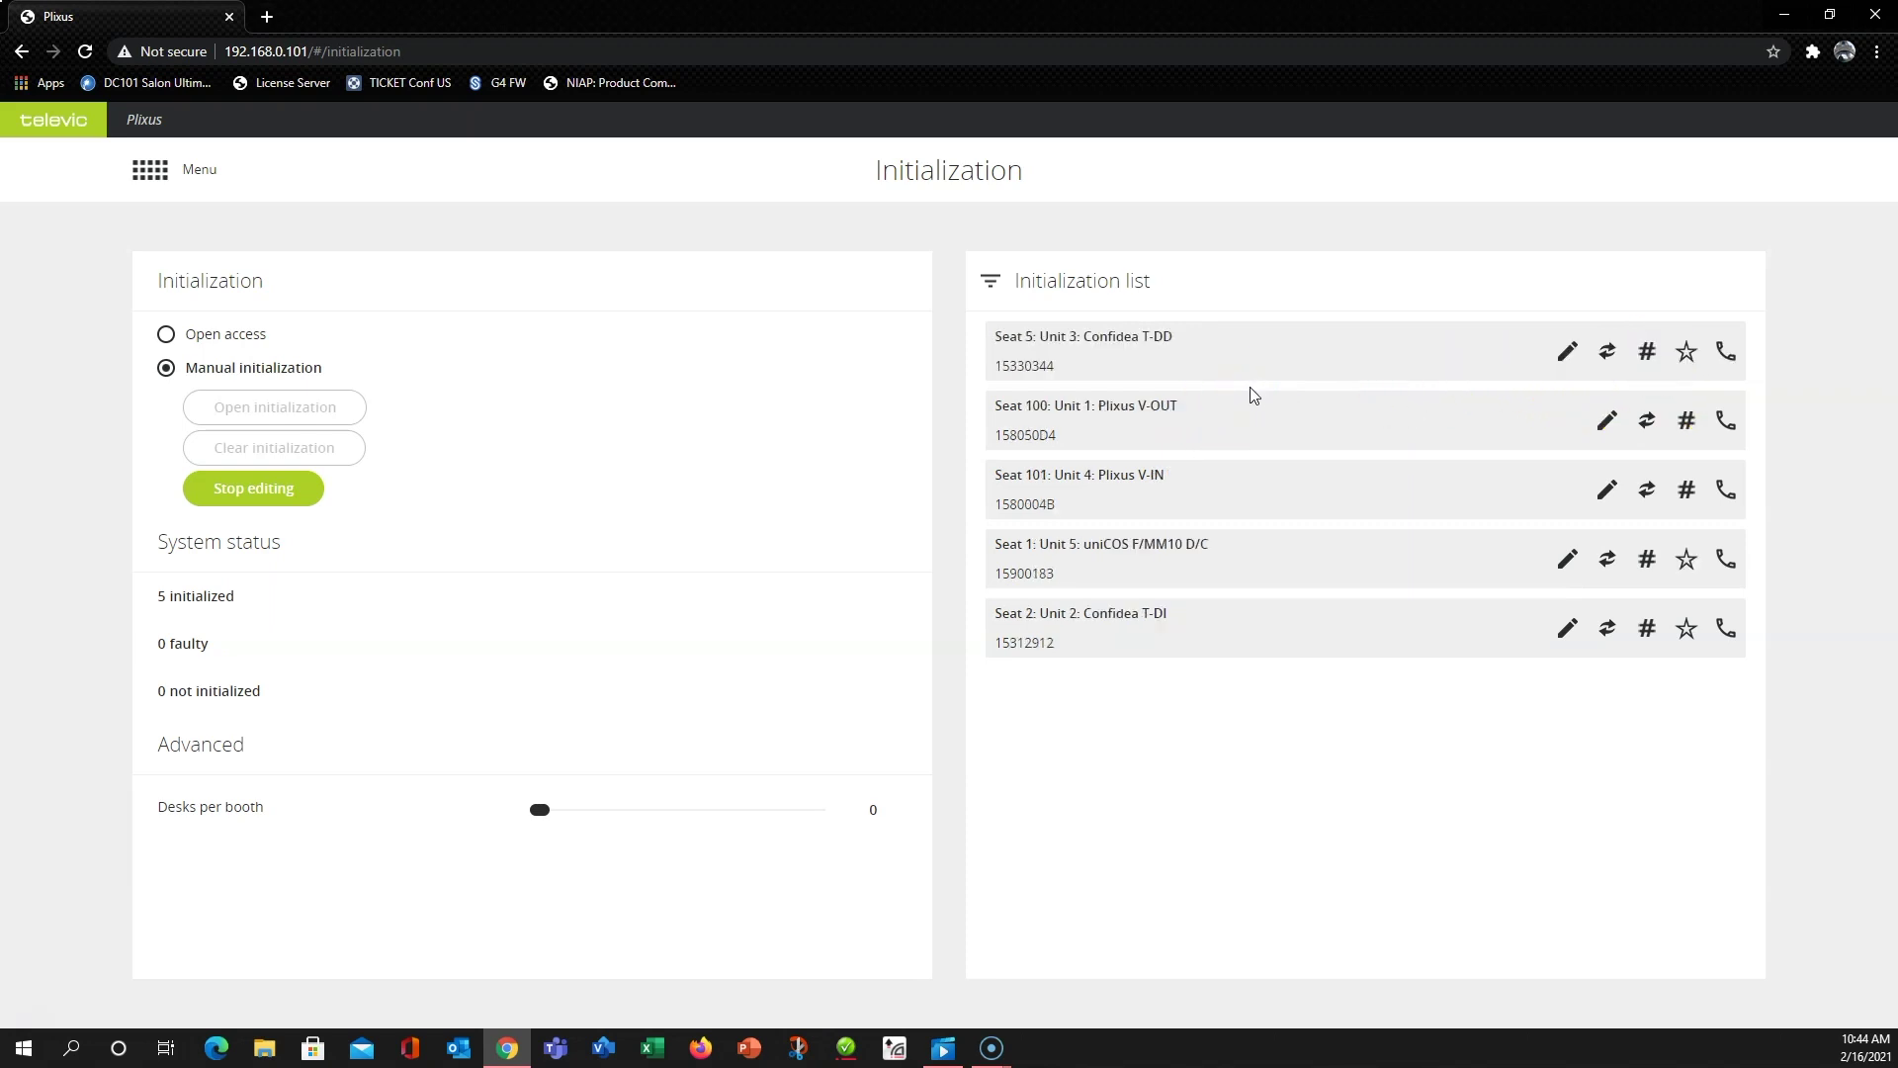
click(1648, 420)
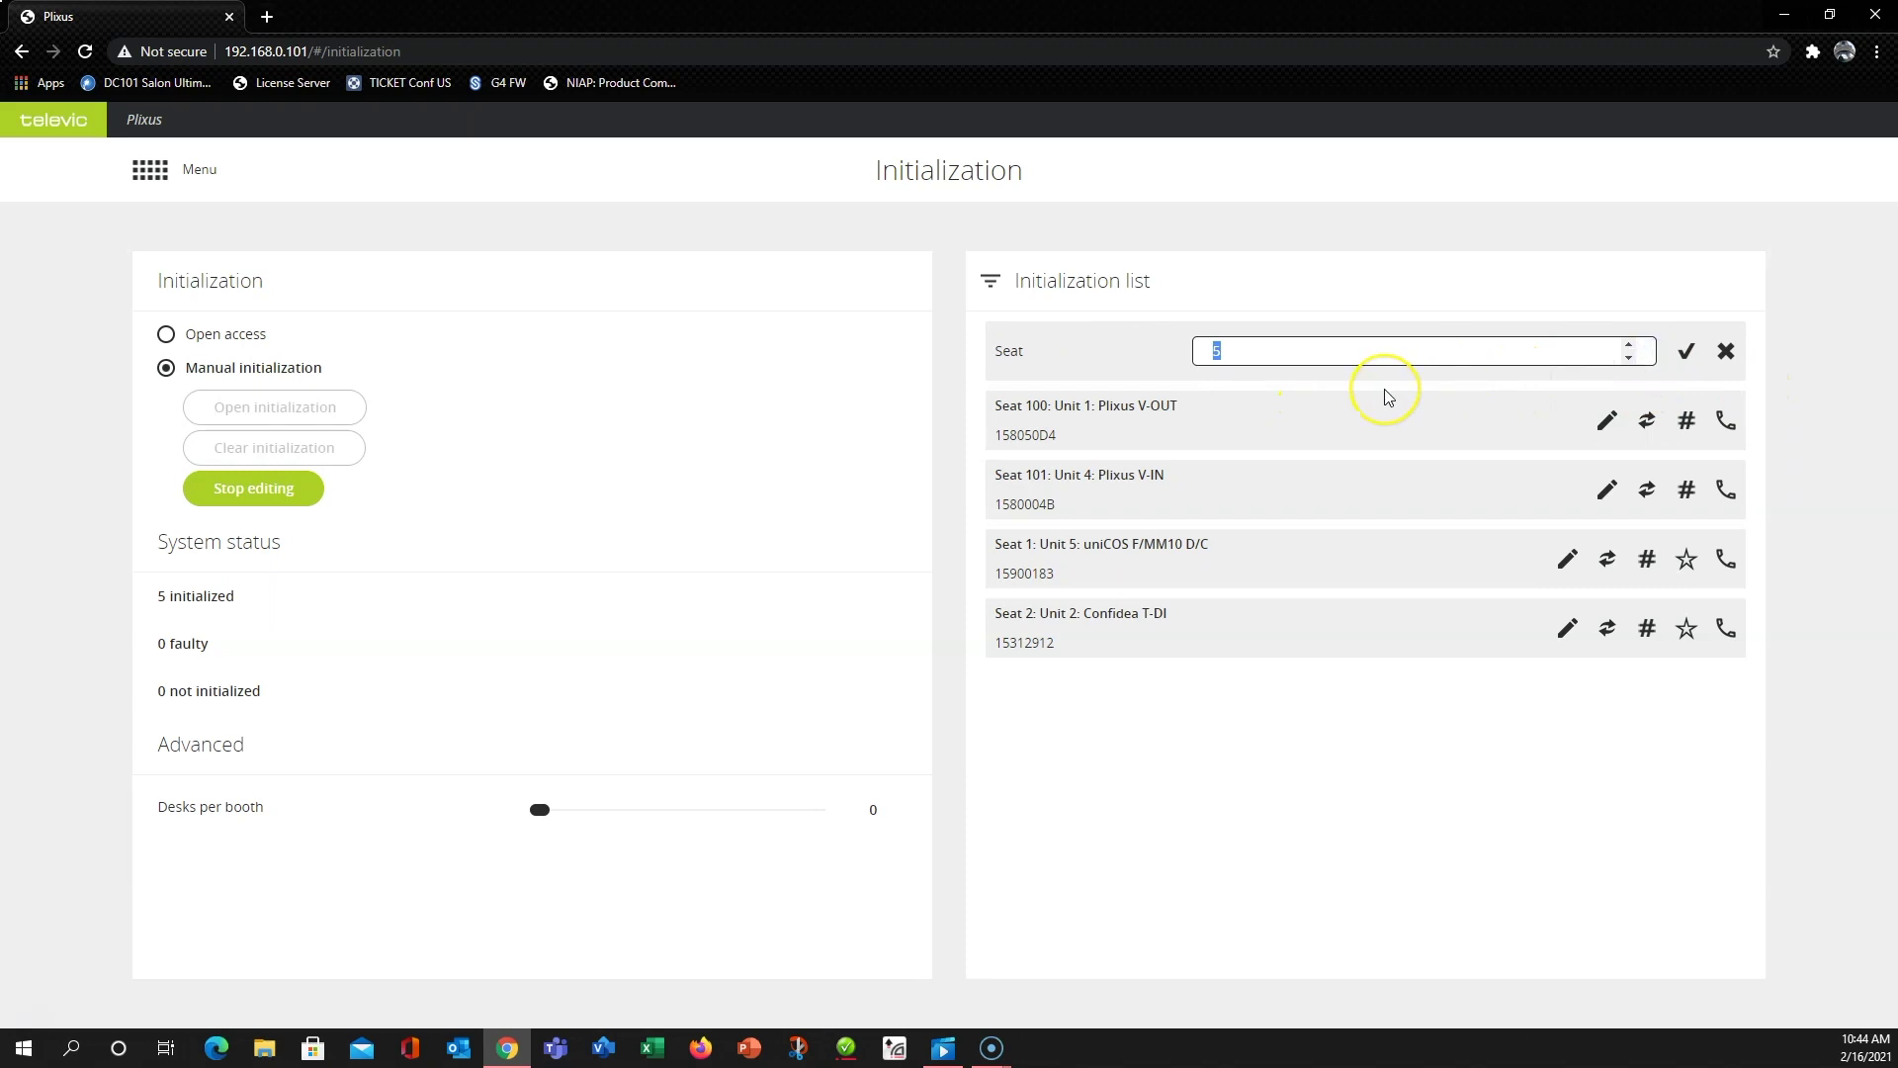
text(3)
key(Return)
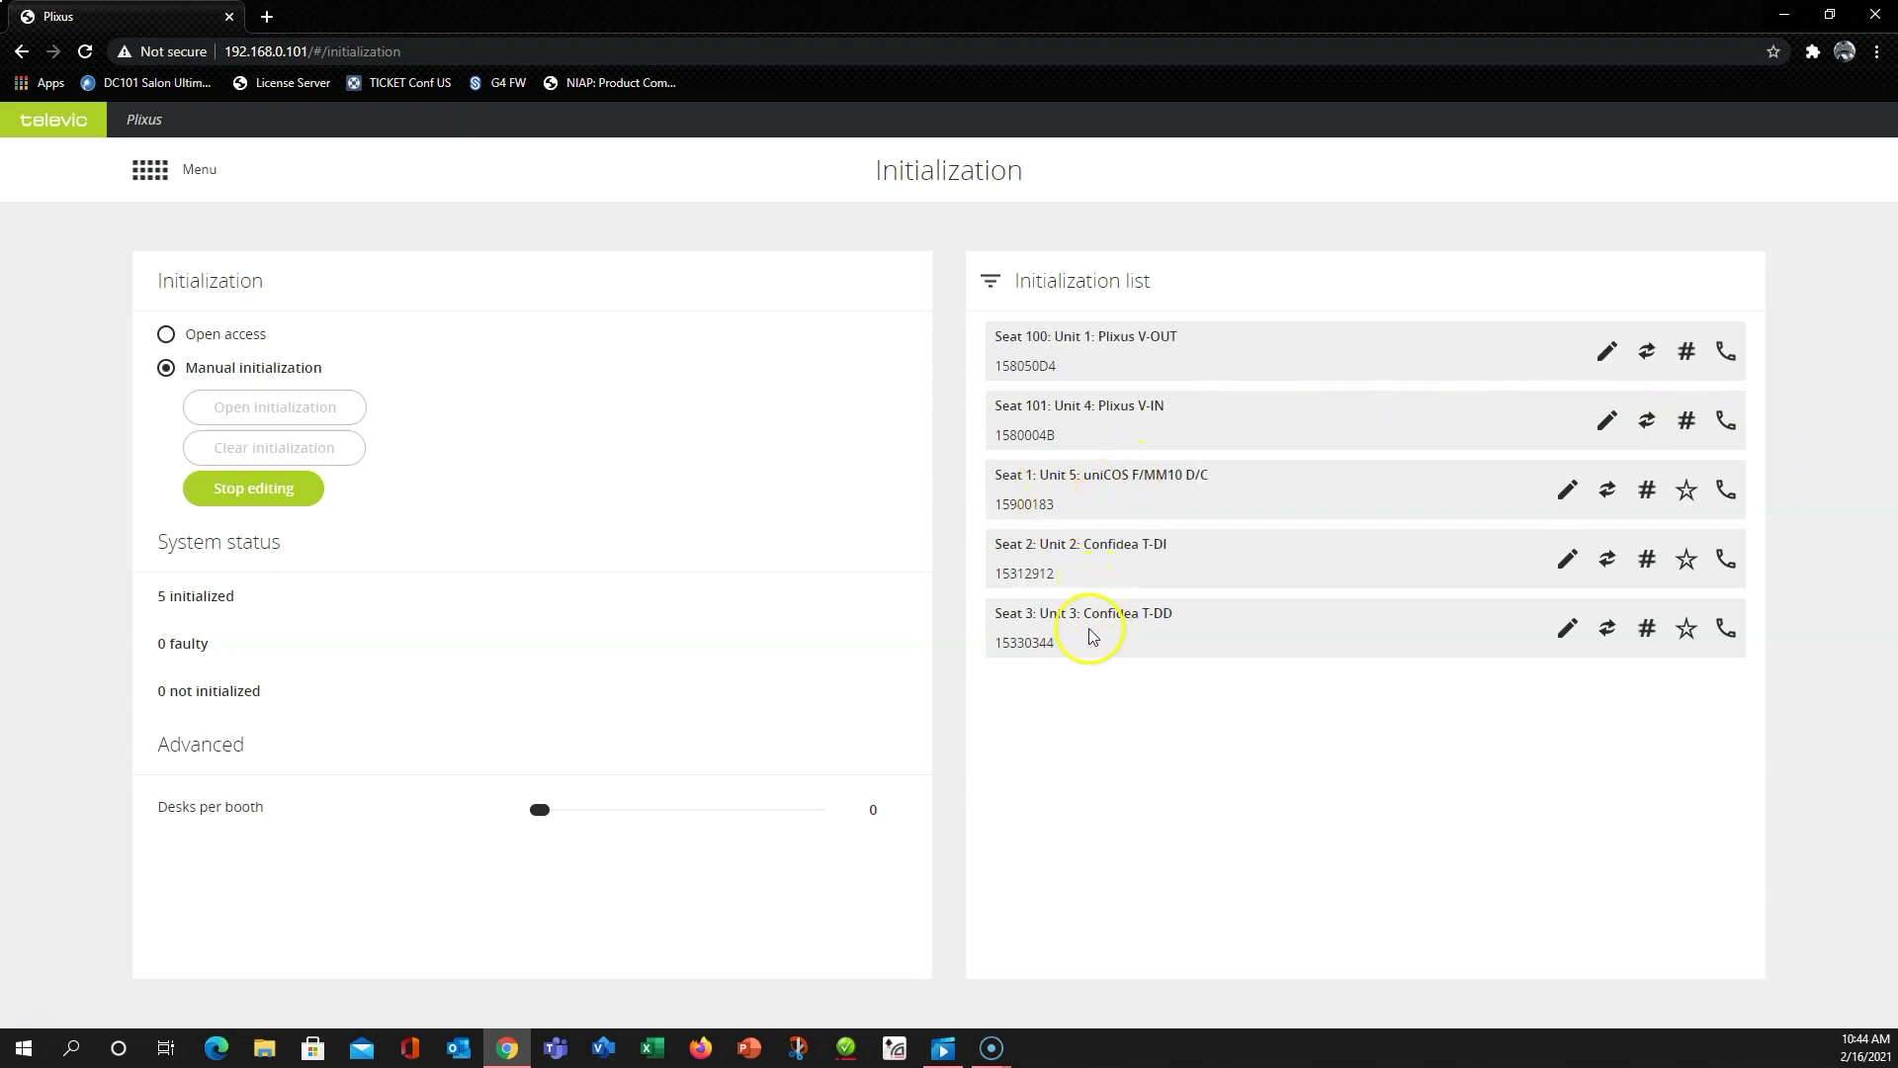
click(246, 492)
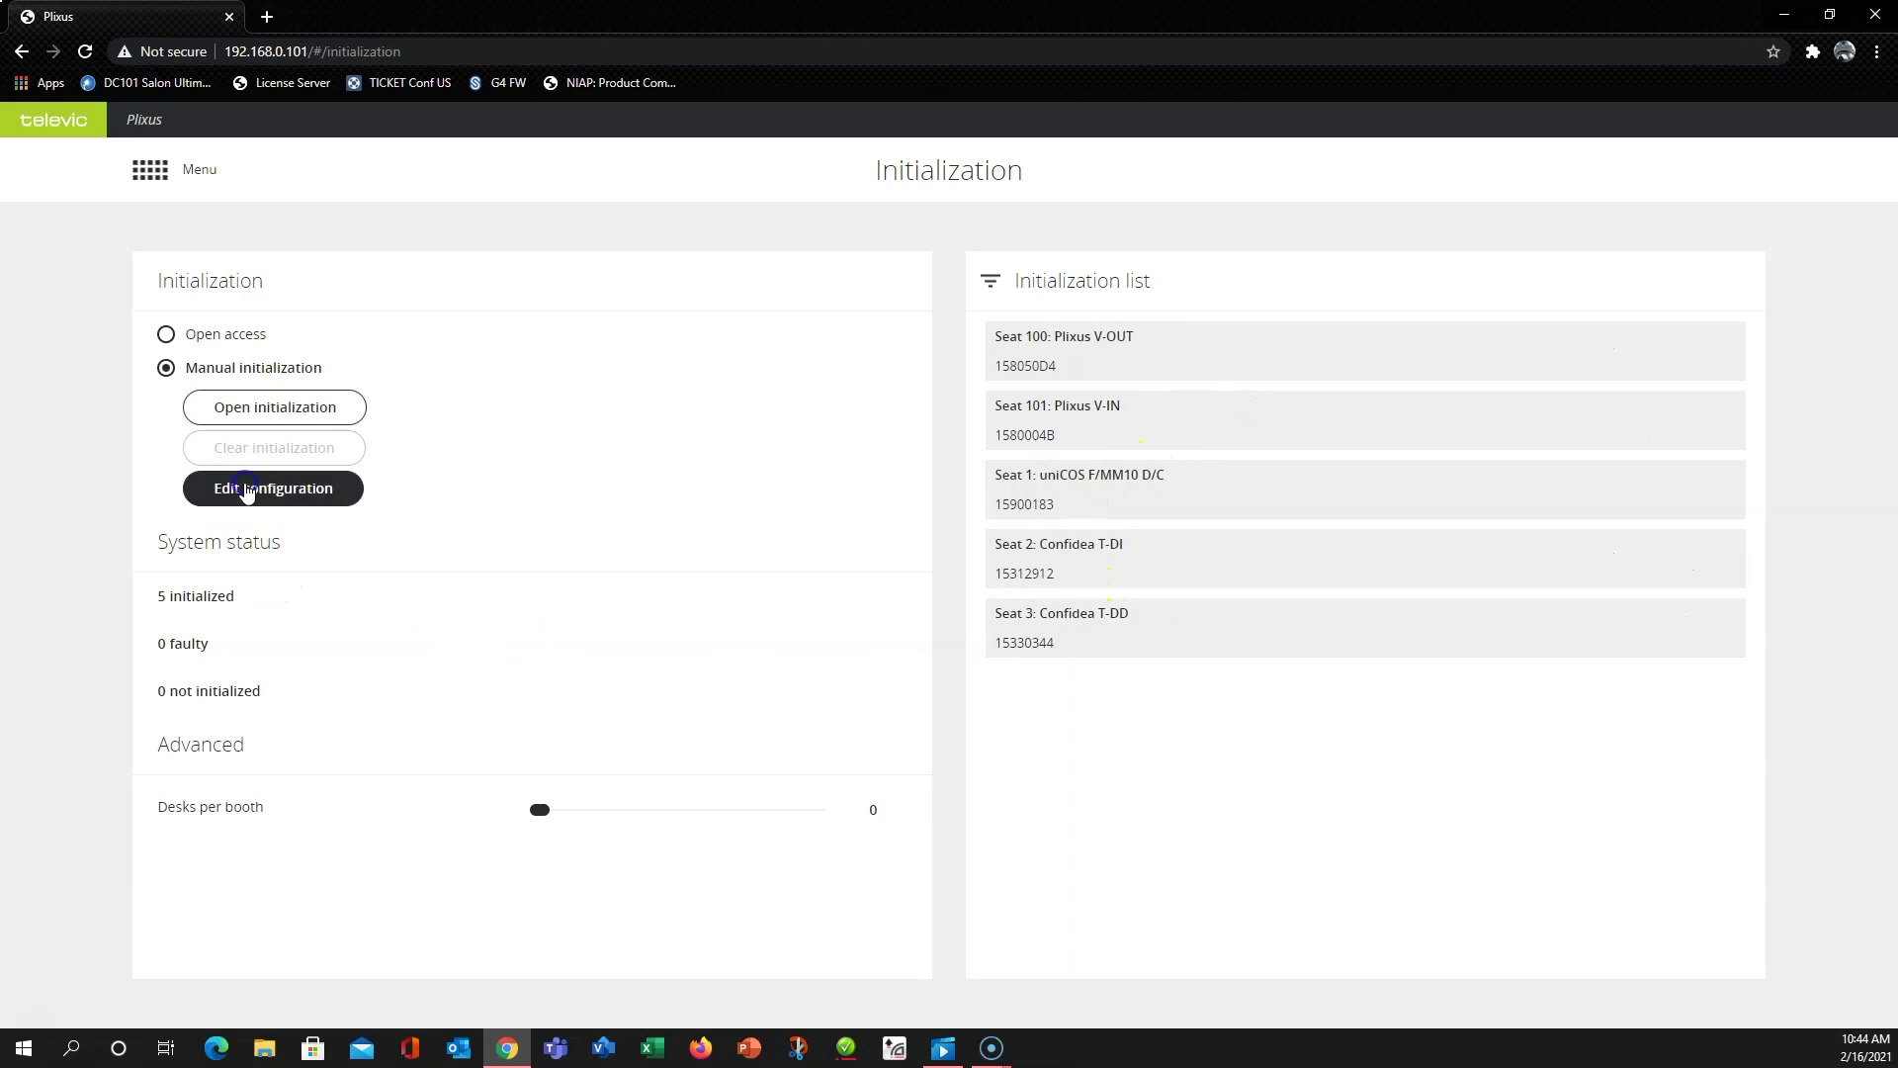
click(1875, 13)
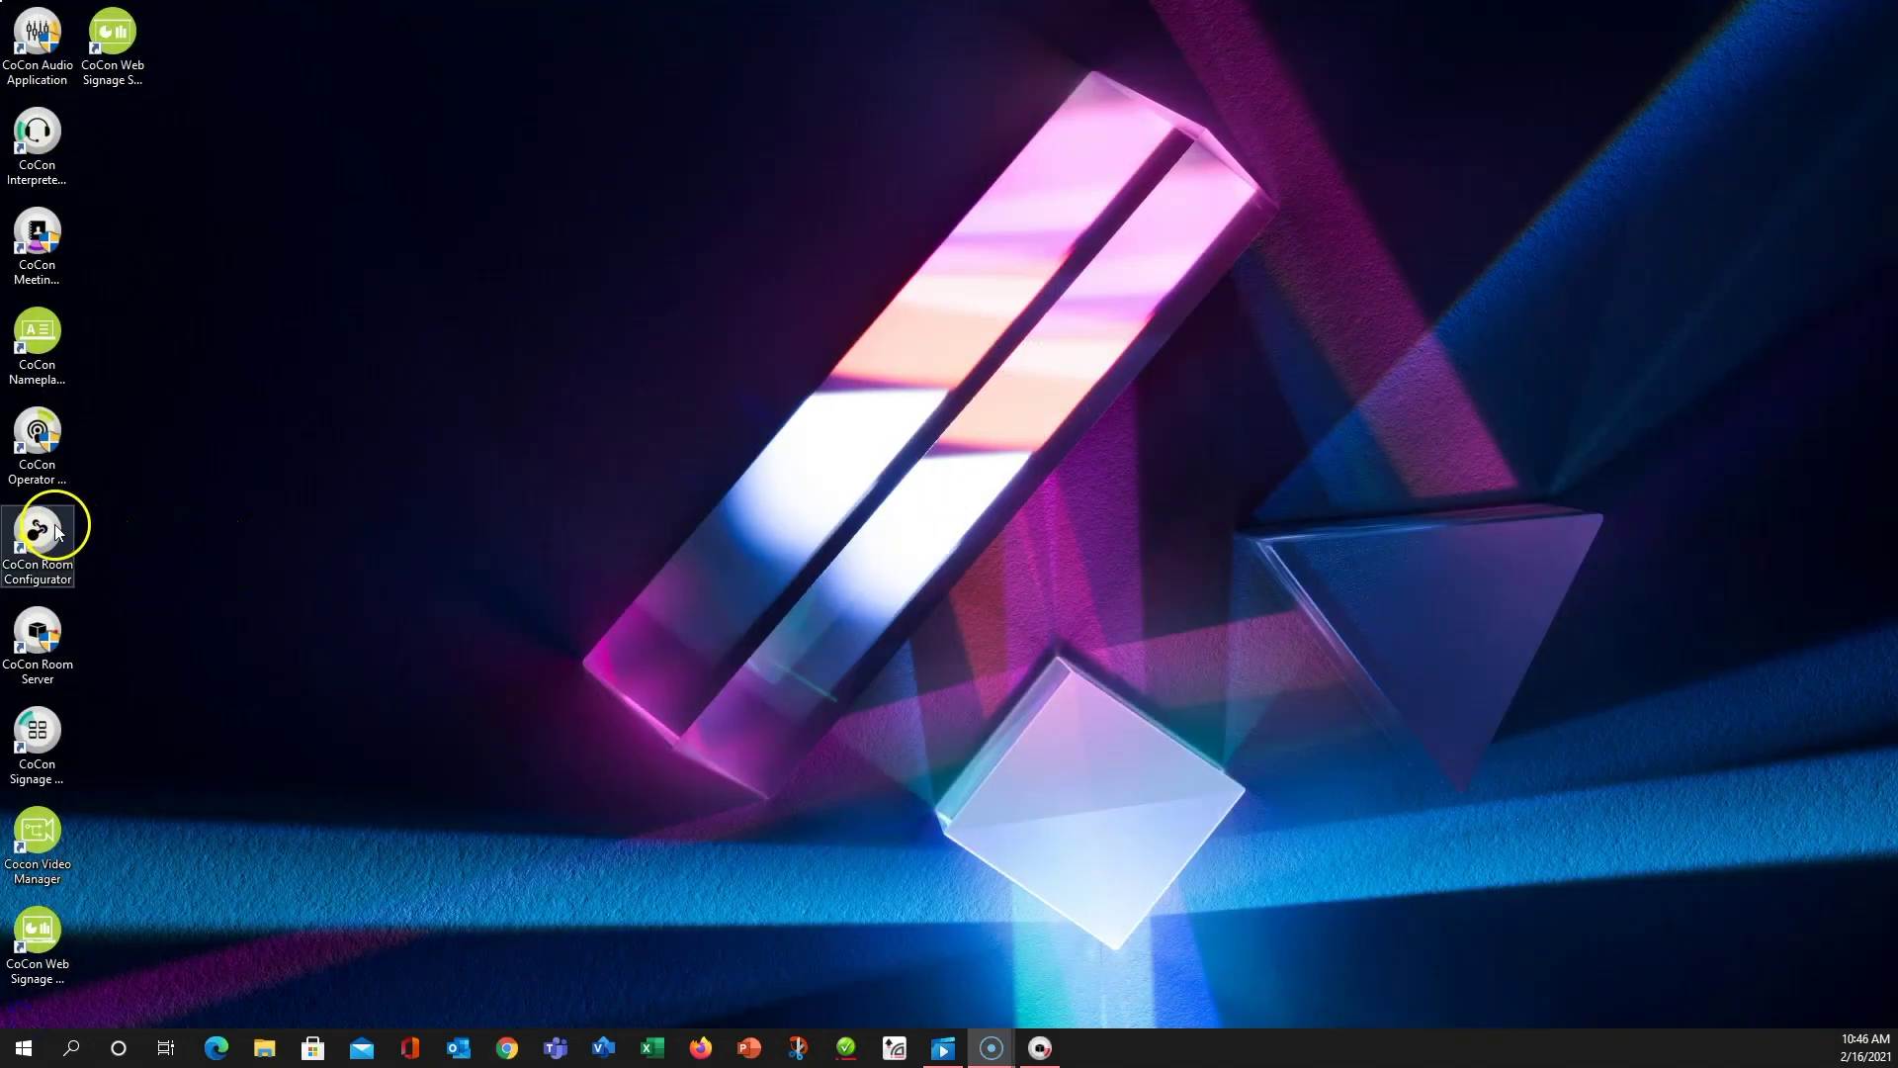
Launch CoCon Room Configurator, log in to the discovered room server, and zoom out on Room A.
double_click(40, 534)
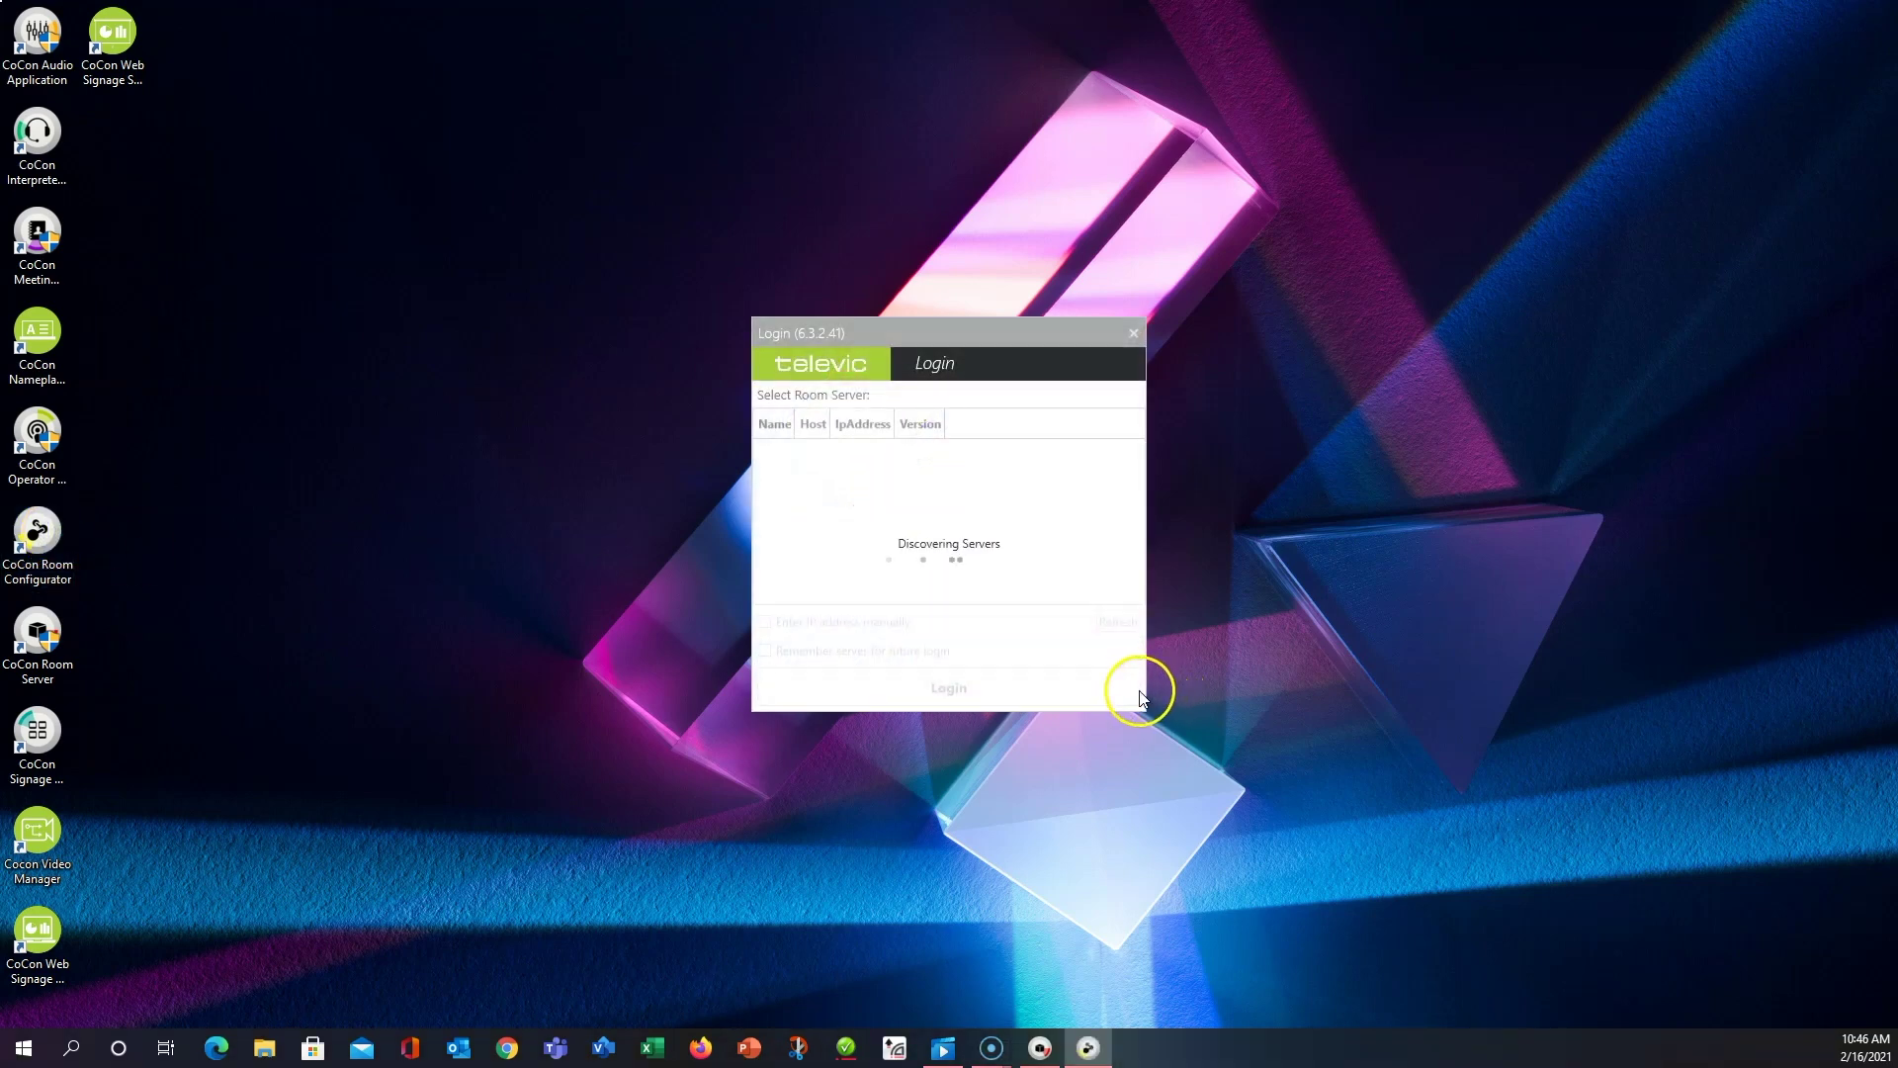
click(870, 452)
click(990, 689)
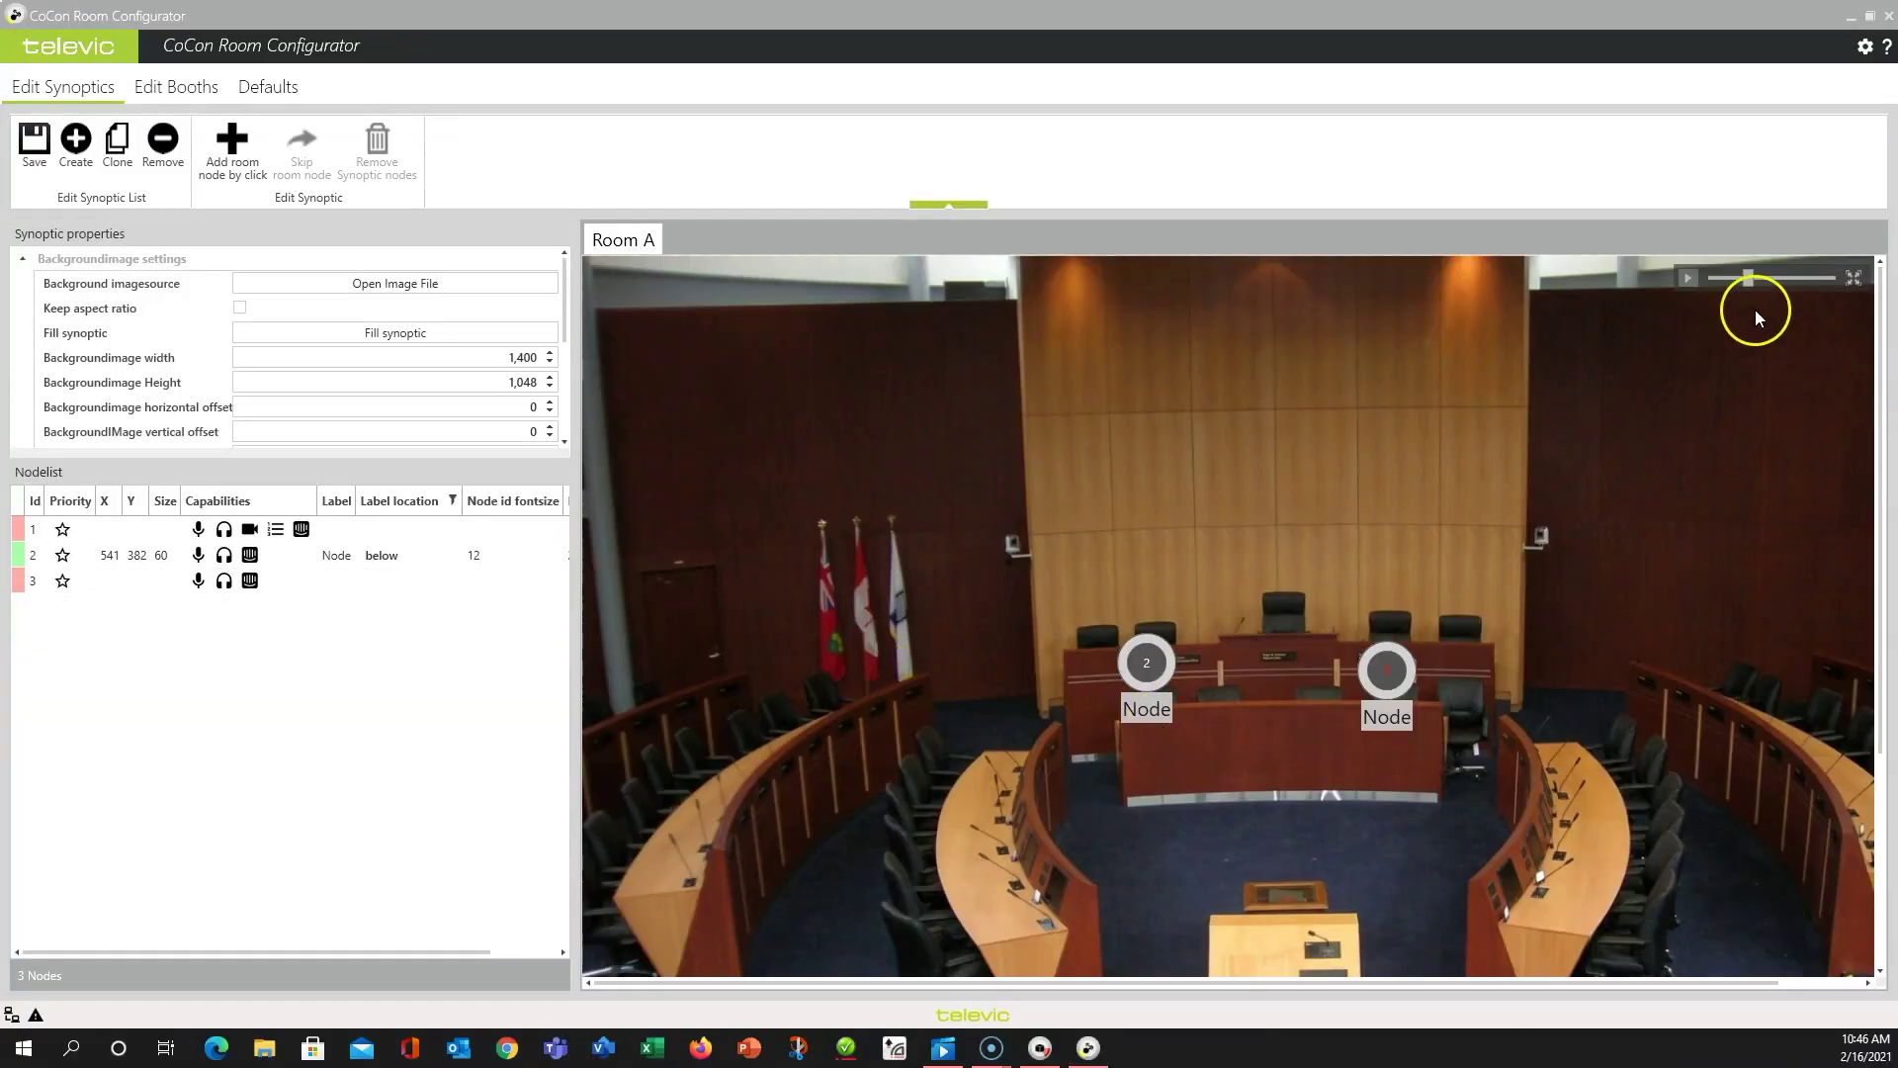
drag(1746, 281, 1738, 283)
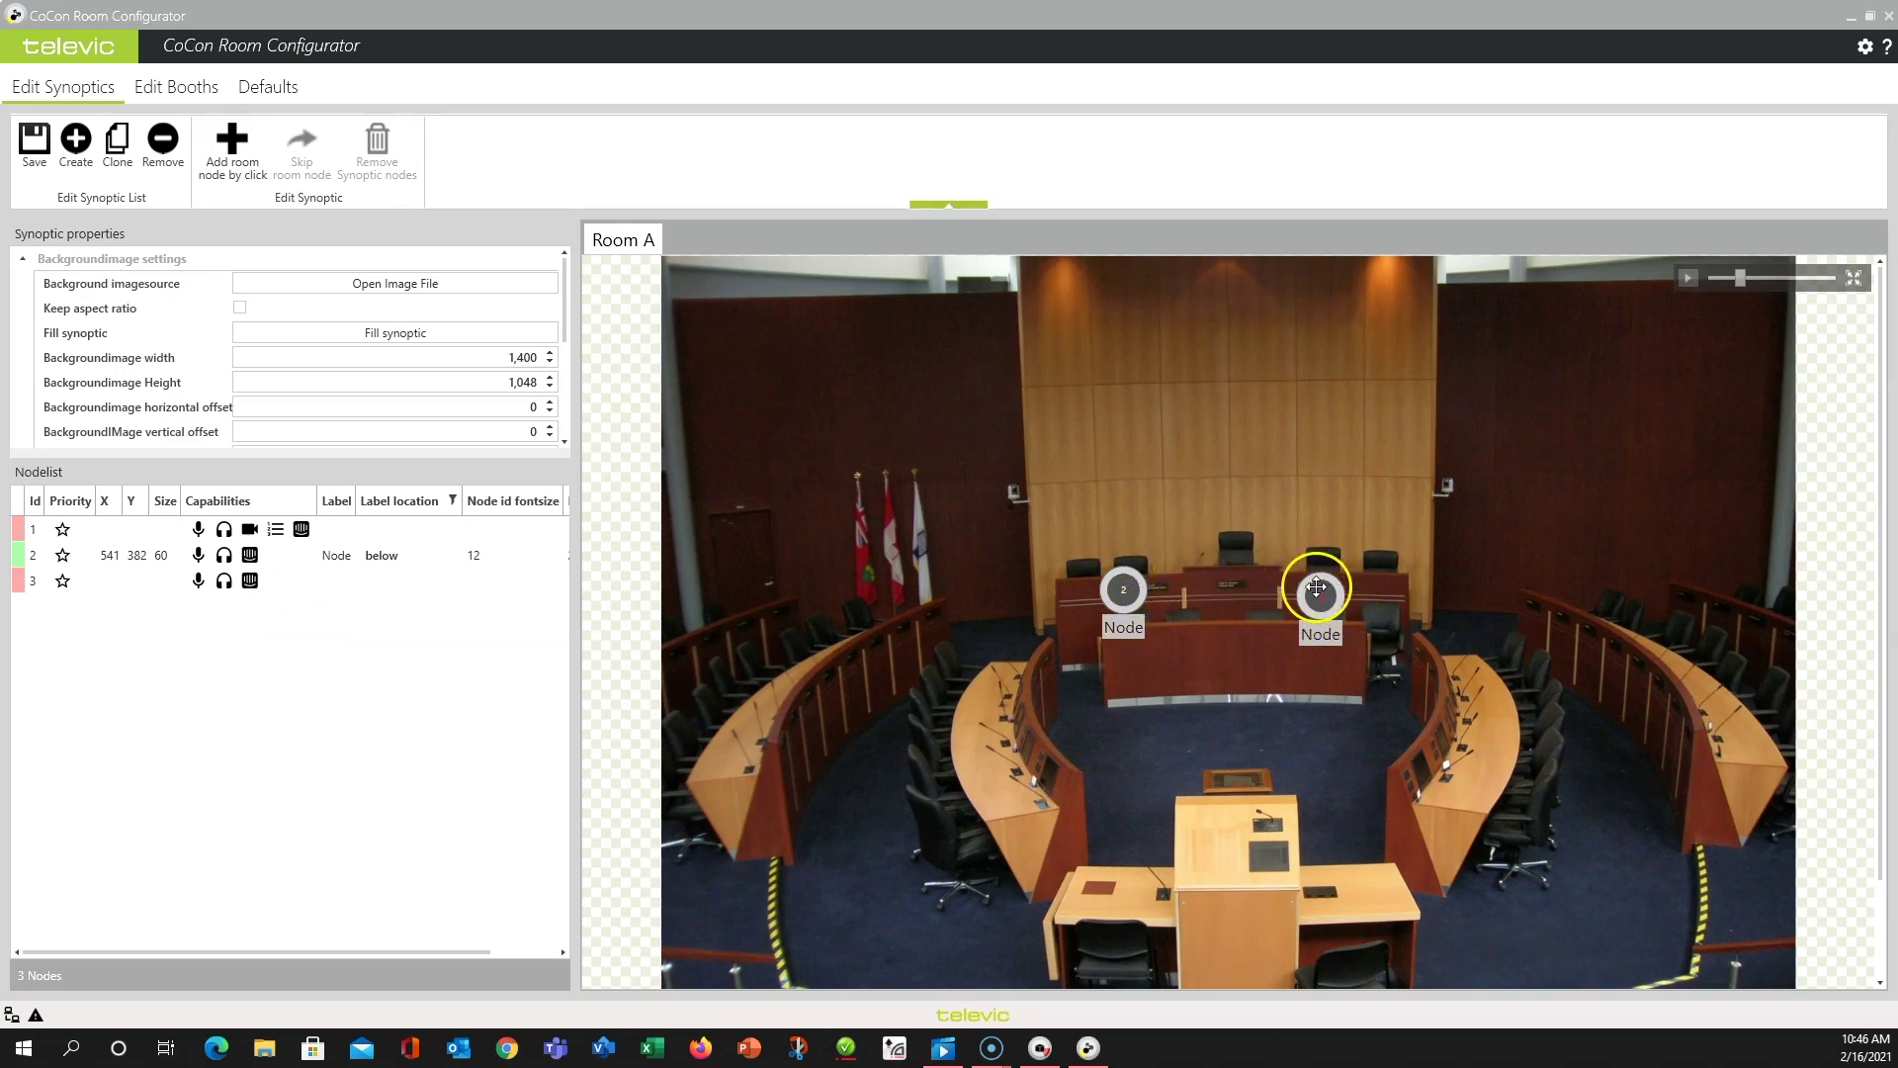
Delete nodes 3 and 2 from the Room A picture and place node 1 at the left rear-desk chair.
click(1338, 587)
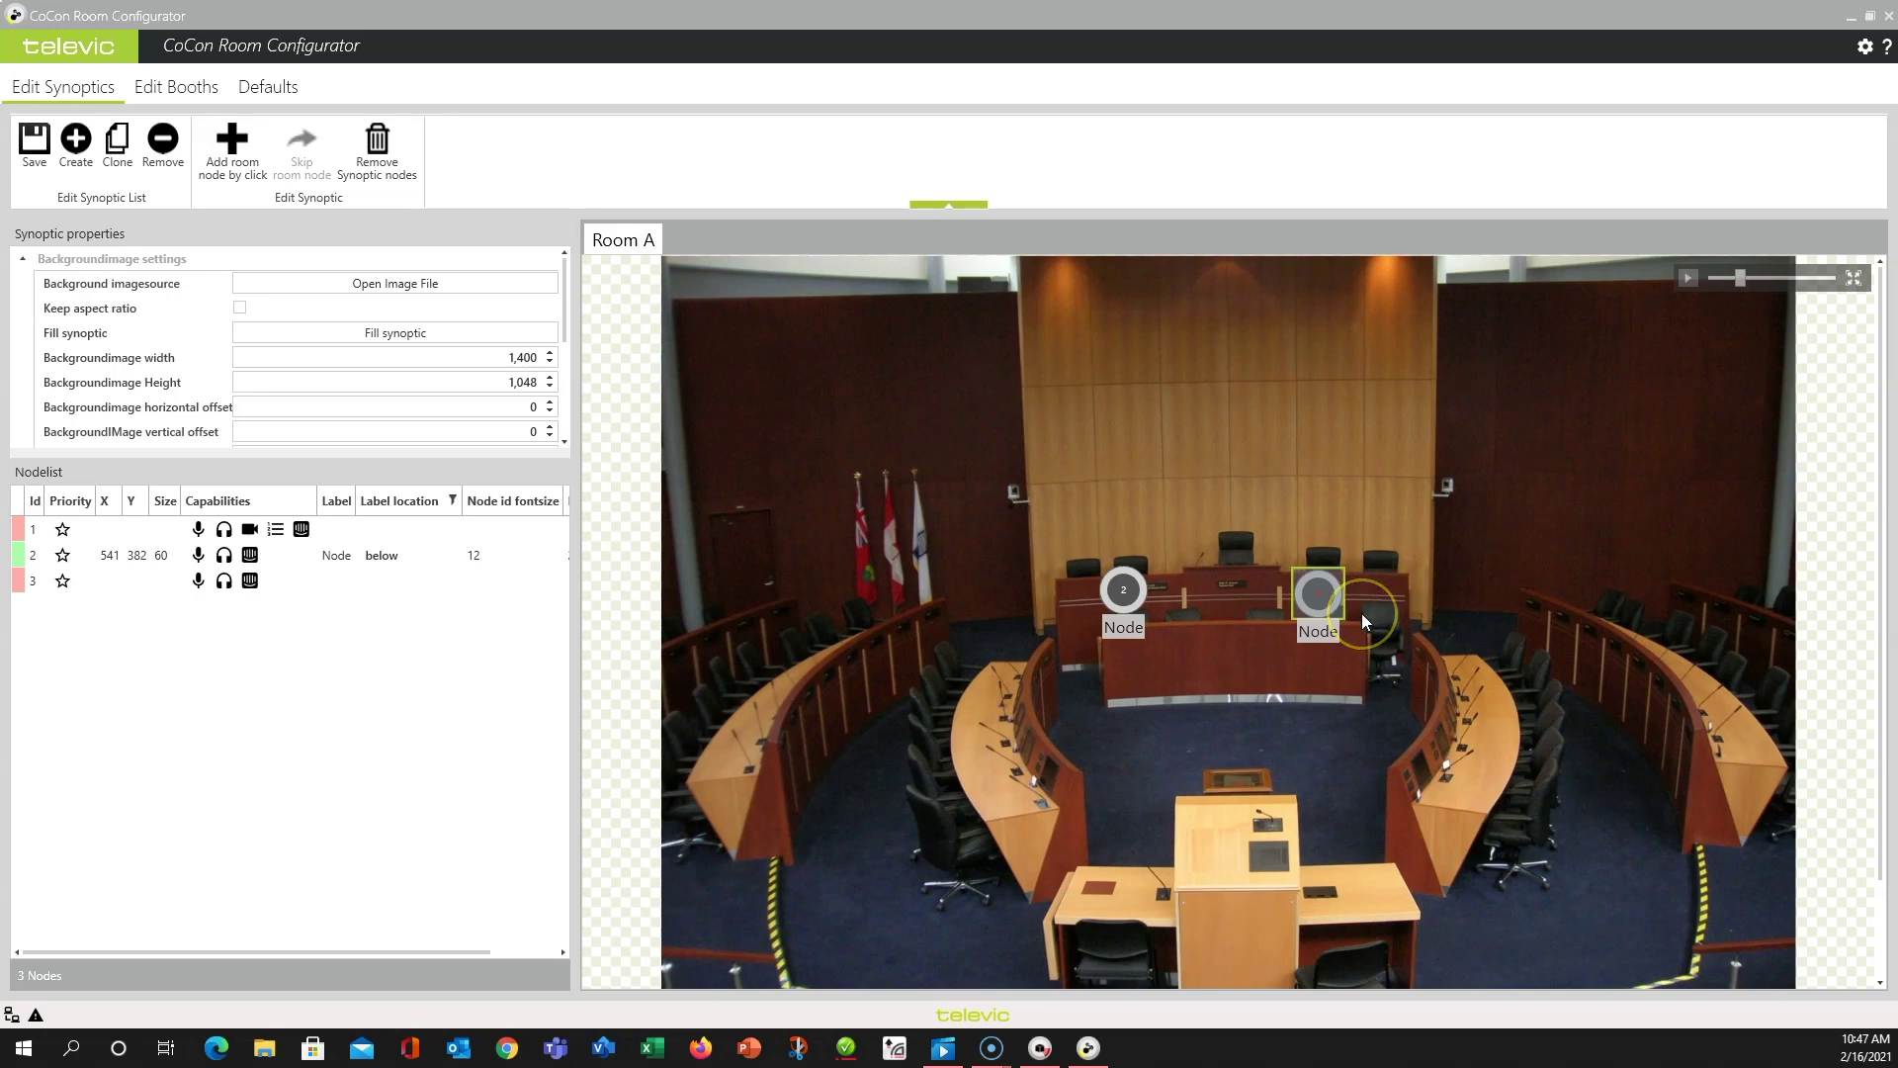
key(Delete)
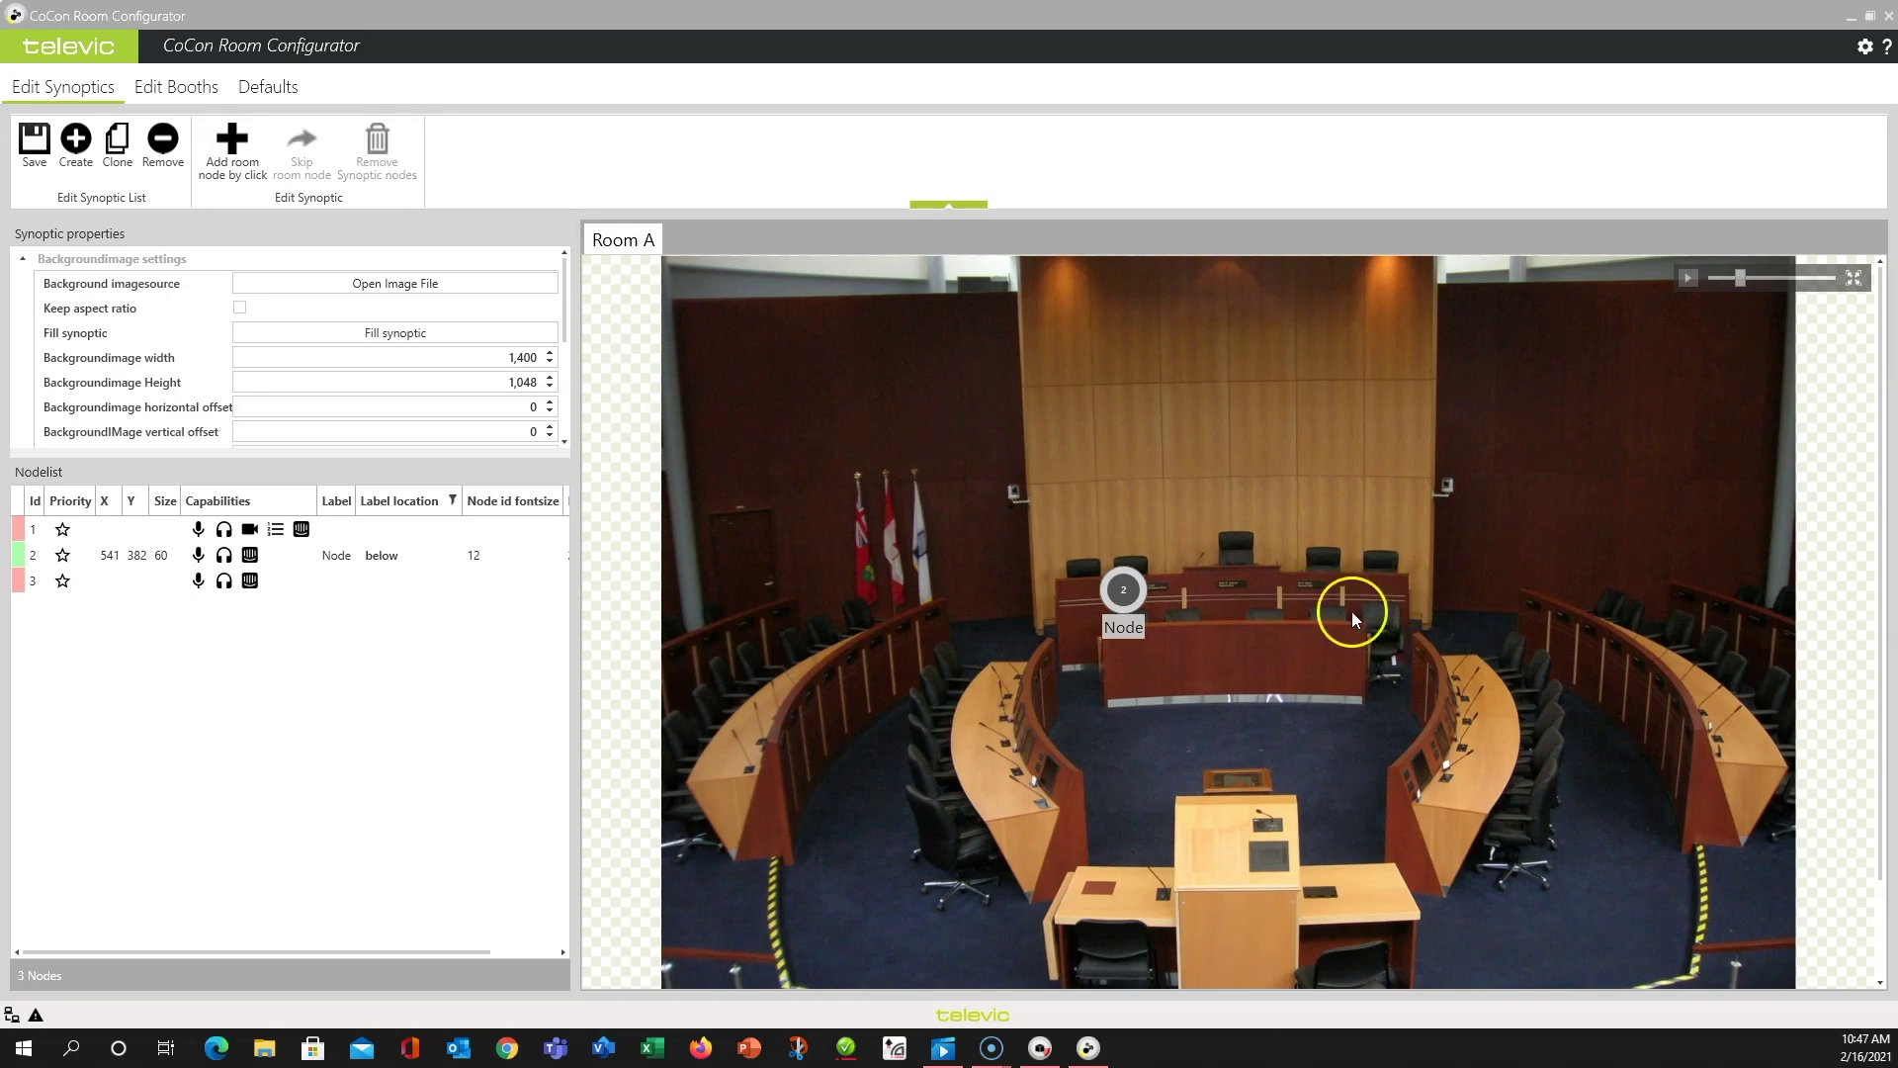
click(1123, 592)
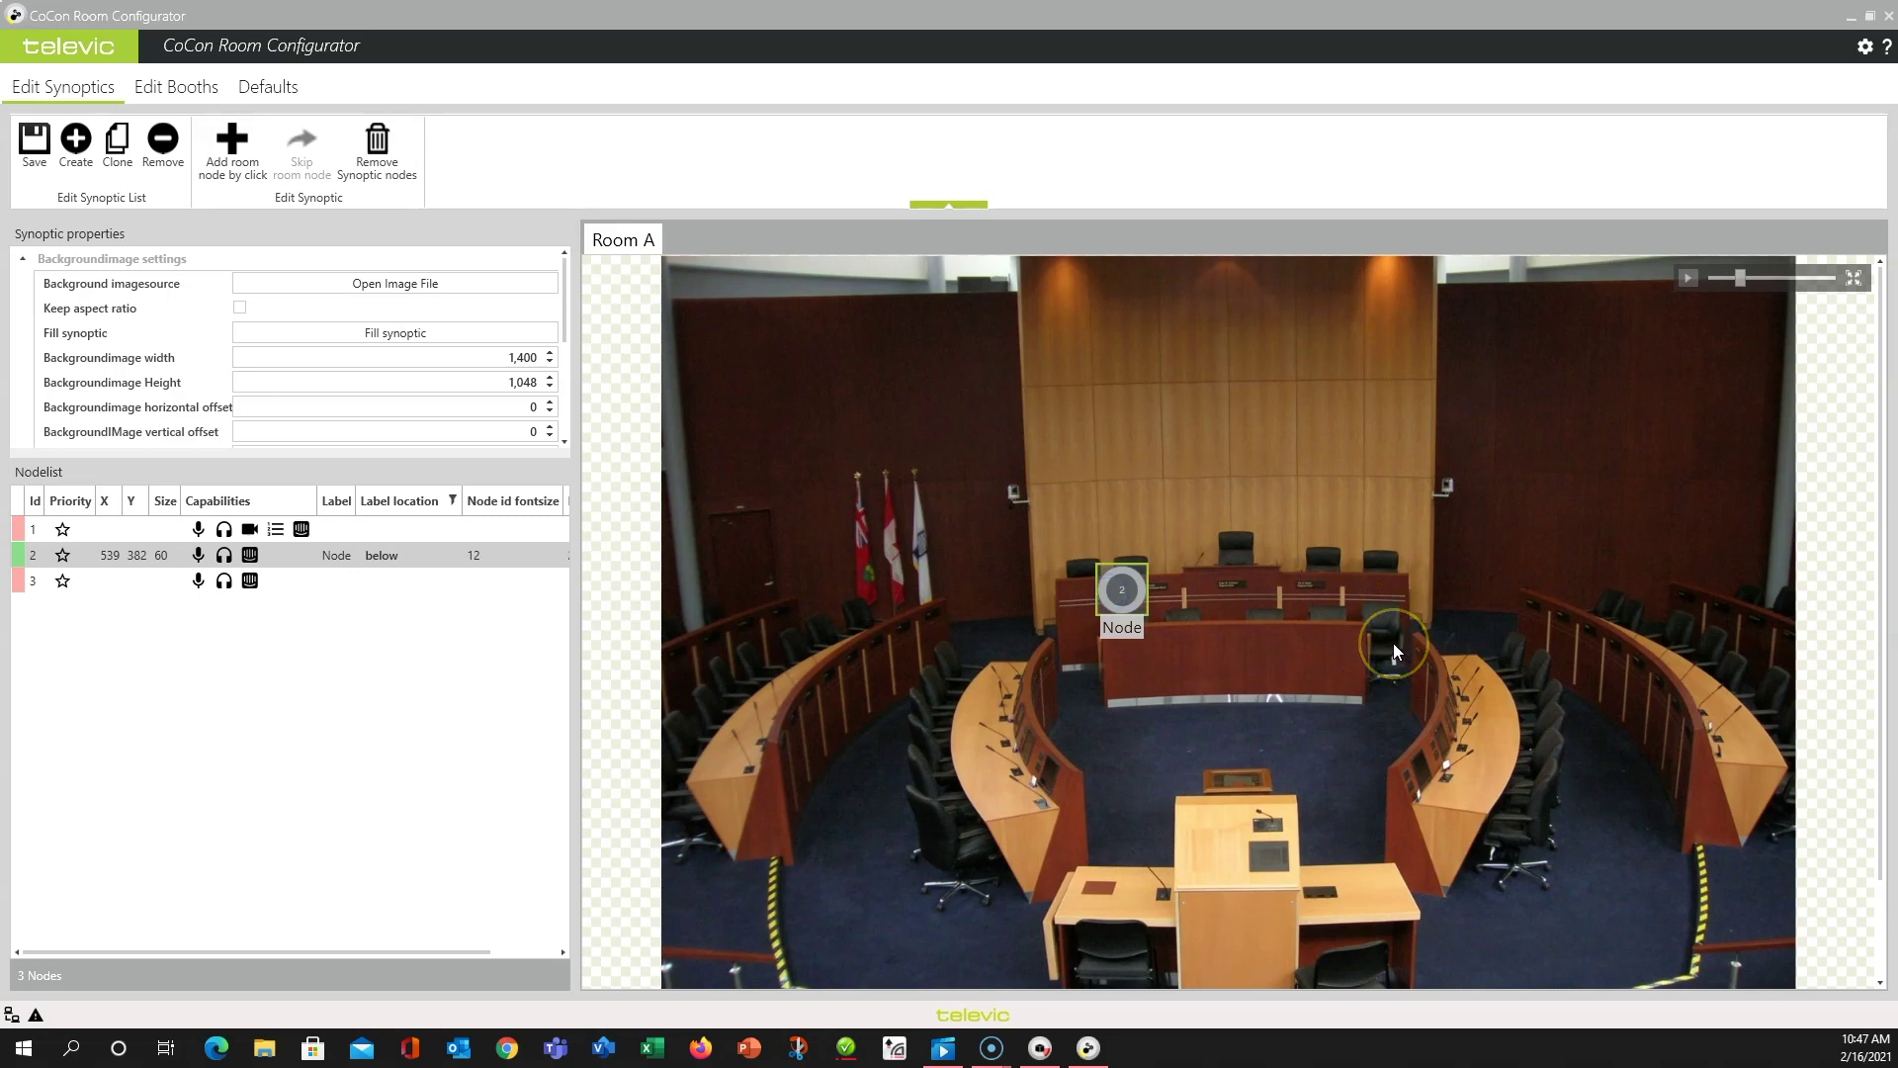
key(Delete)
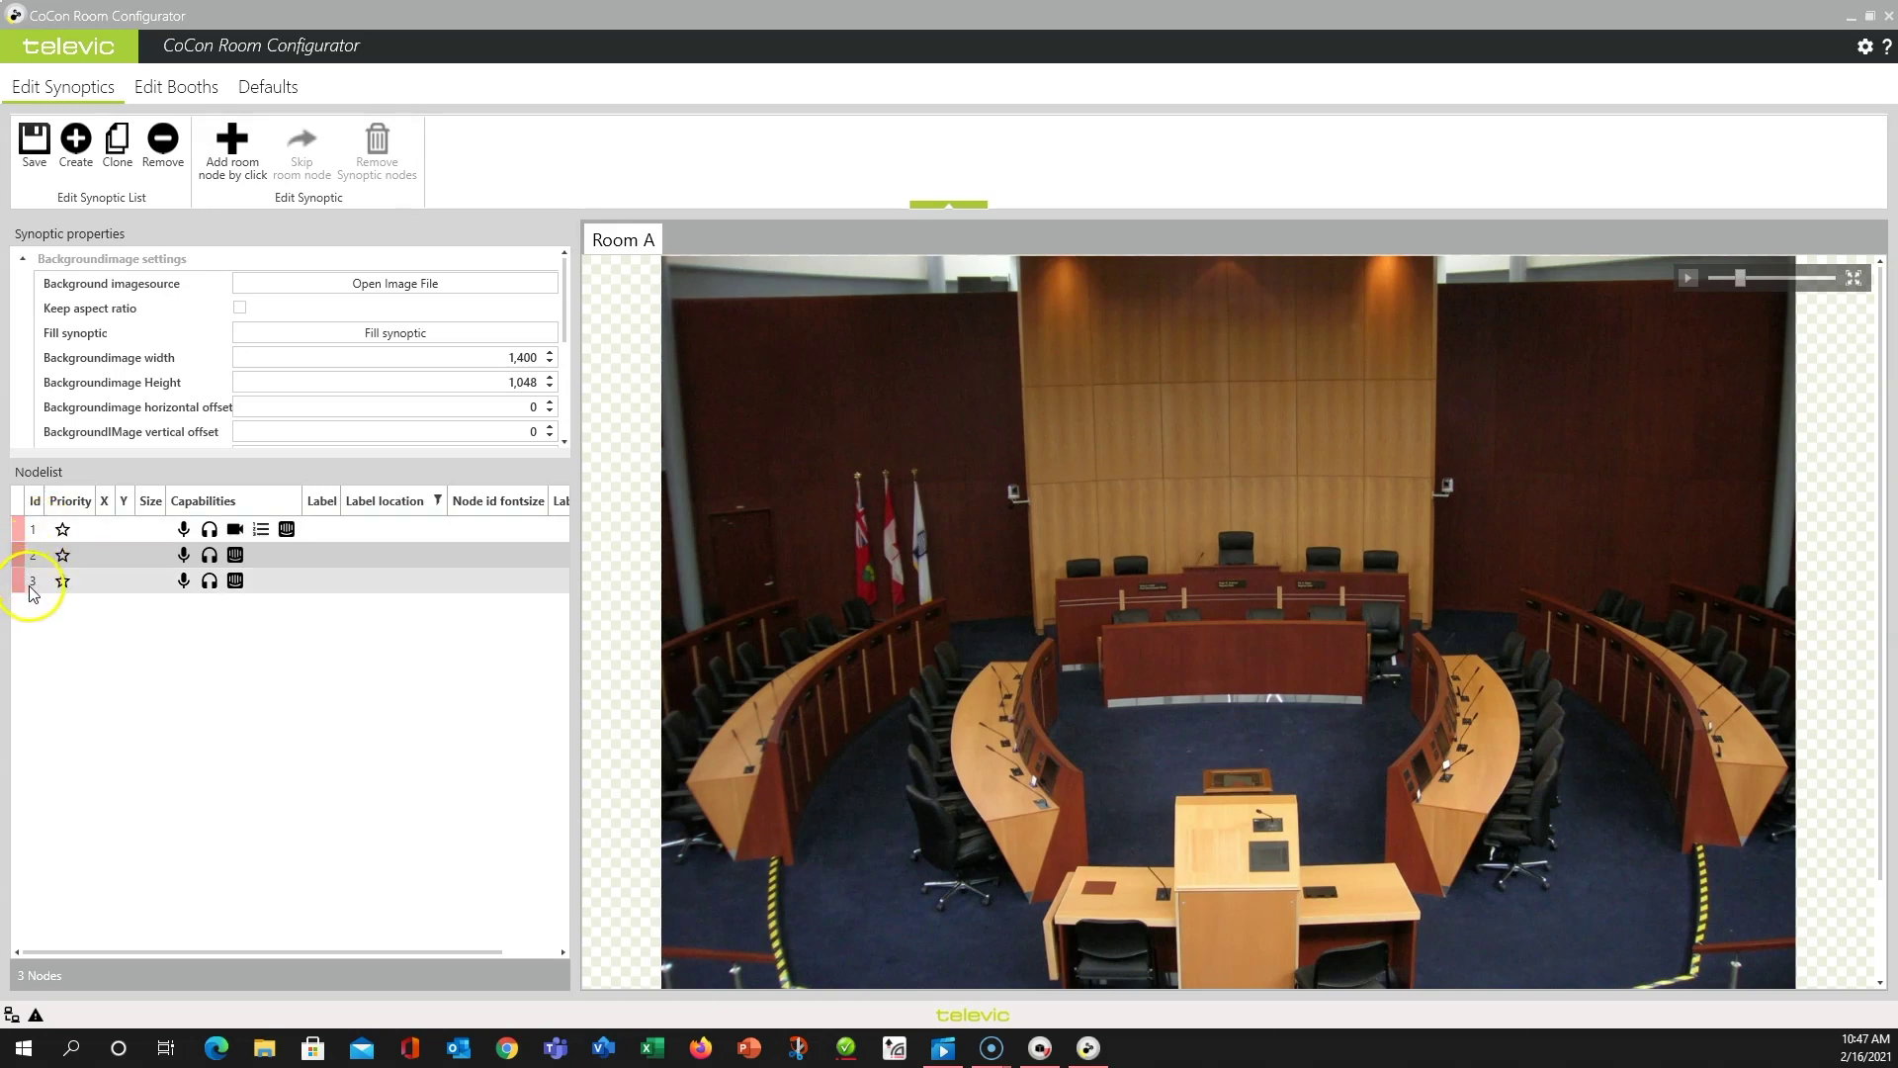
mouse_move(32, 530)
mouse_down()
mouse_move(522, 606)
mouse_move(1132, 597)
mouse_up()
Place nodes 2 and 3 on the middle and right rear-desk chairs, align all three, and save.
mouse_move(14, 561)
mouse_down()
mouse_move(1101, 691)
mouse_move(1223, 594)
mouse_move(1245, 611)
mouse_up()
mouse_move(14, 582)
mouse_down()
mouse_move(1383, 628)
mouse_move(1364, 612)
mouse_up()
drag(1241, 610, 1244, 591)
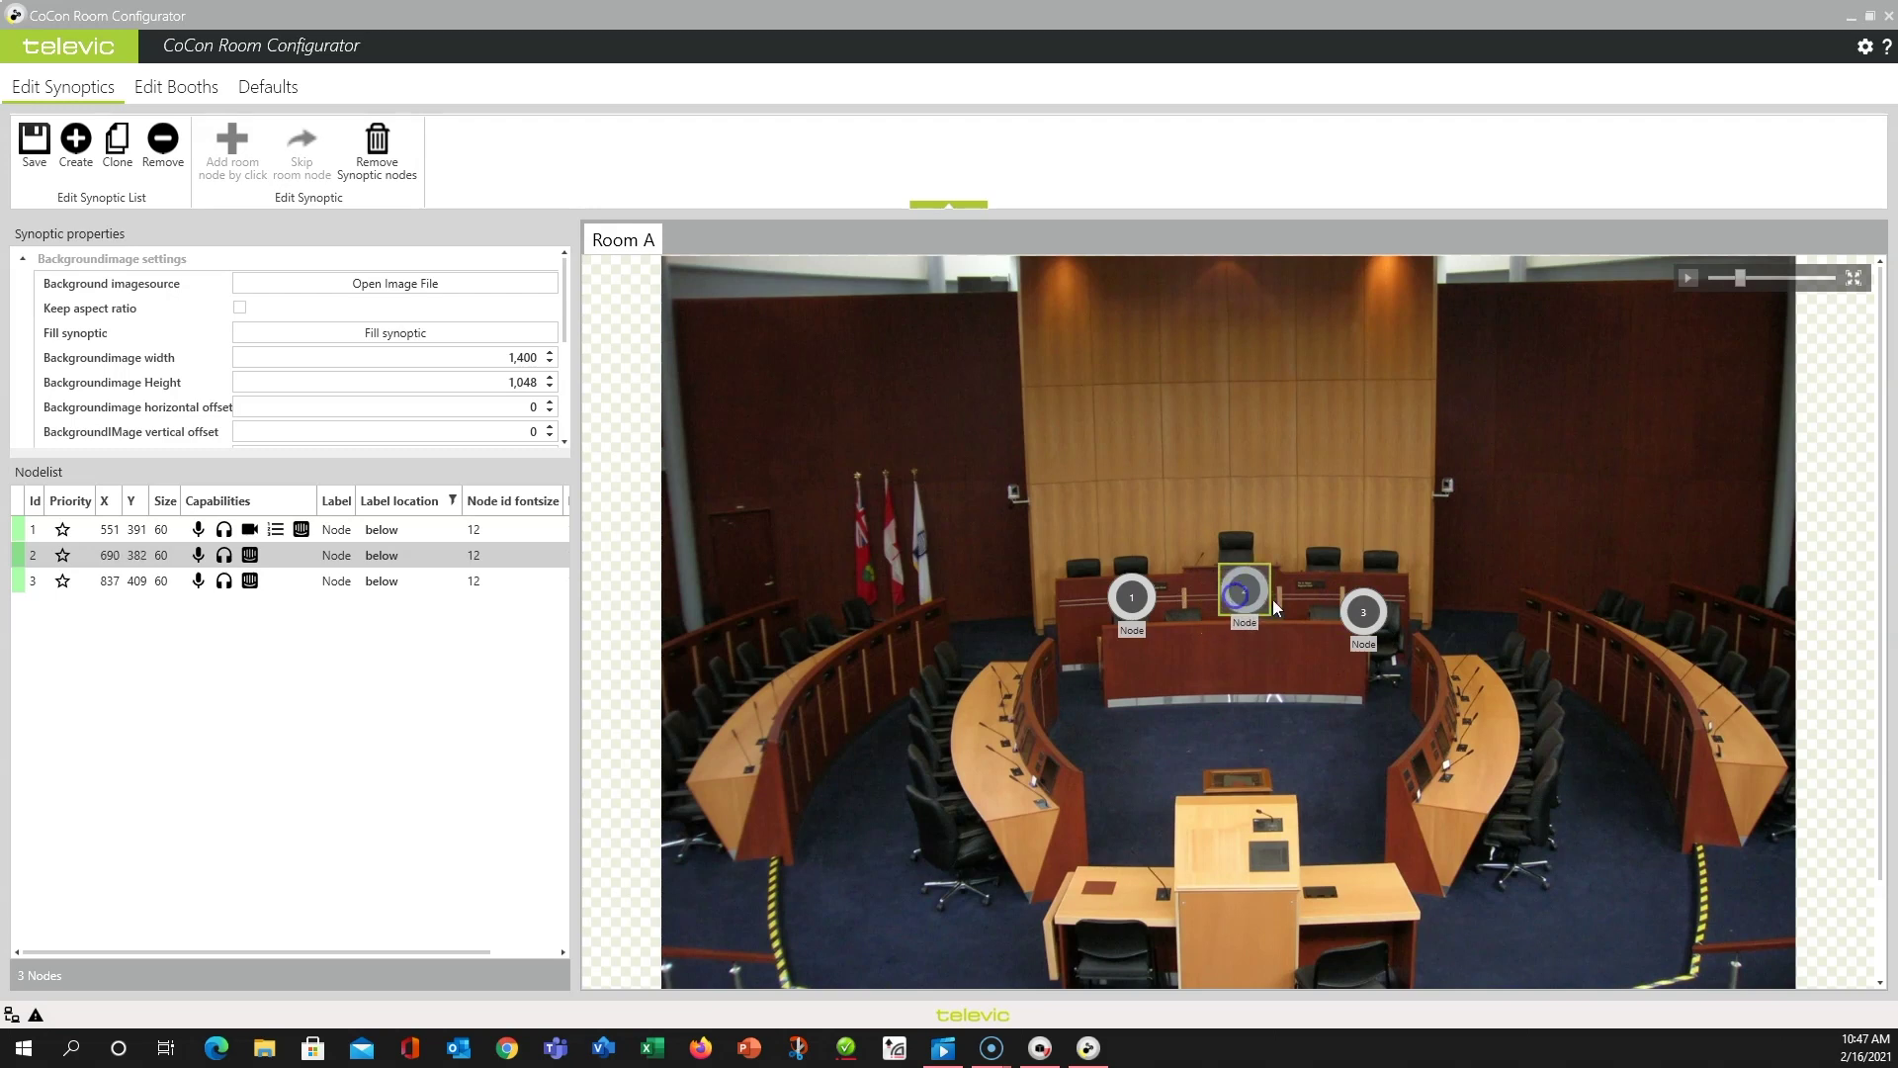
drag(1364, 612, 1352, 590)
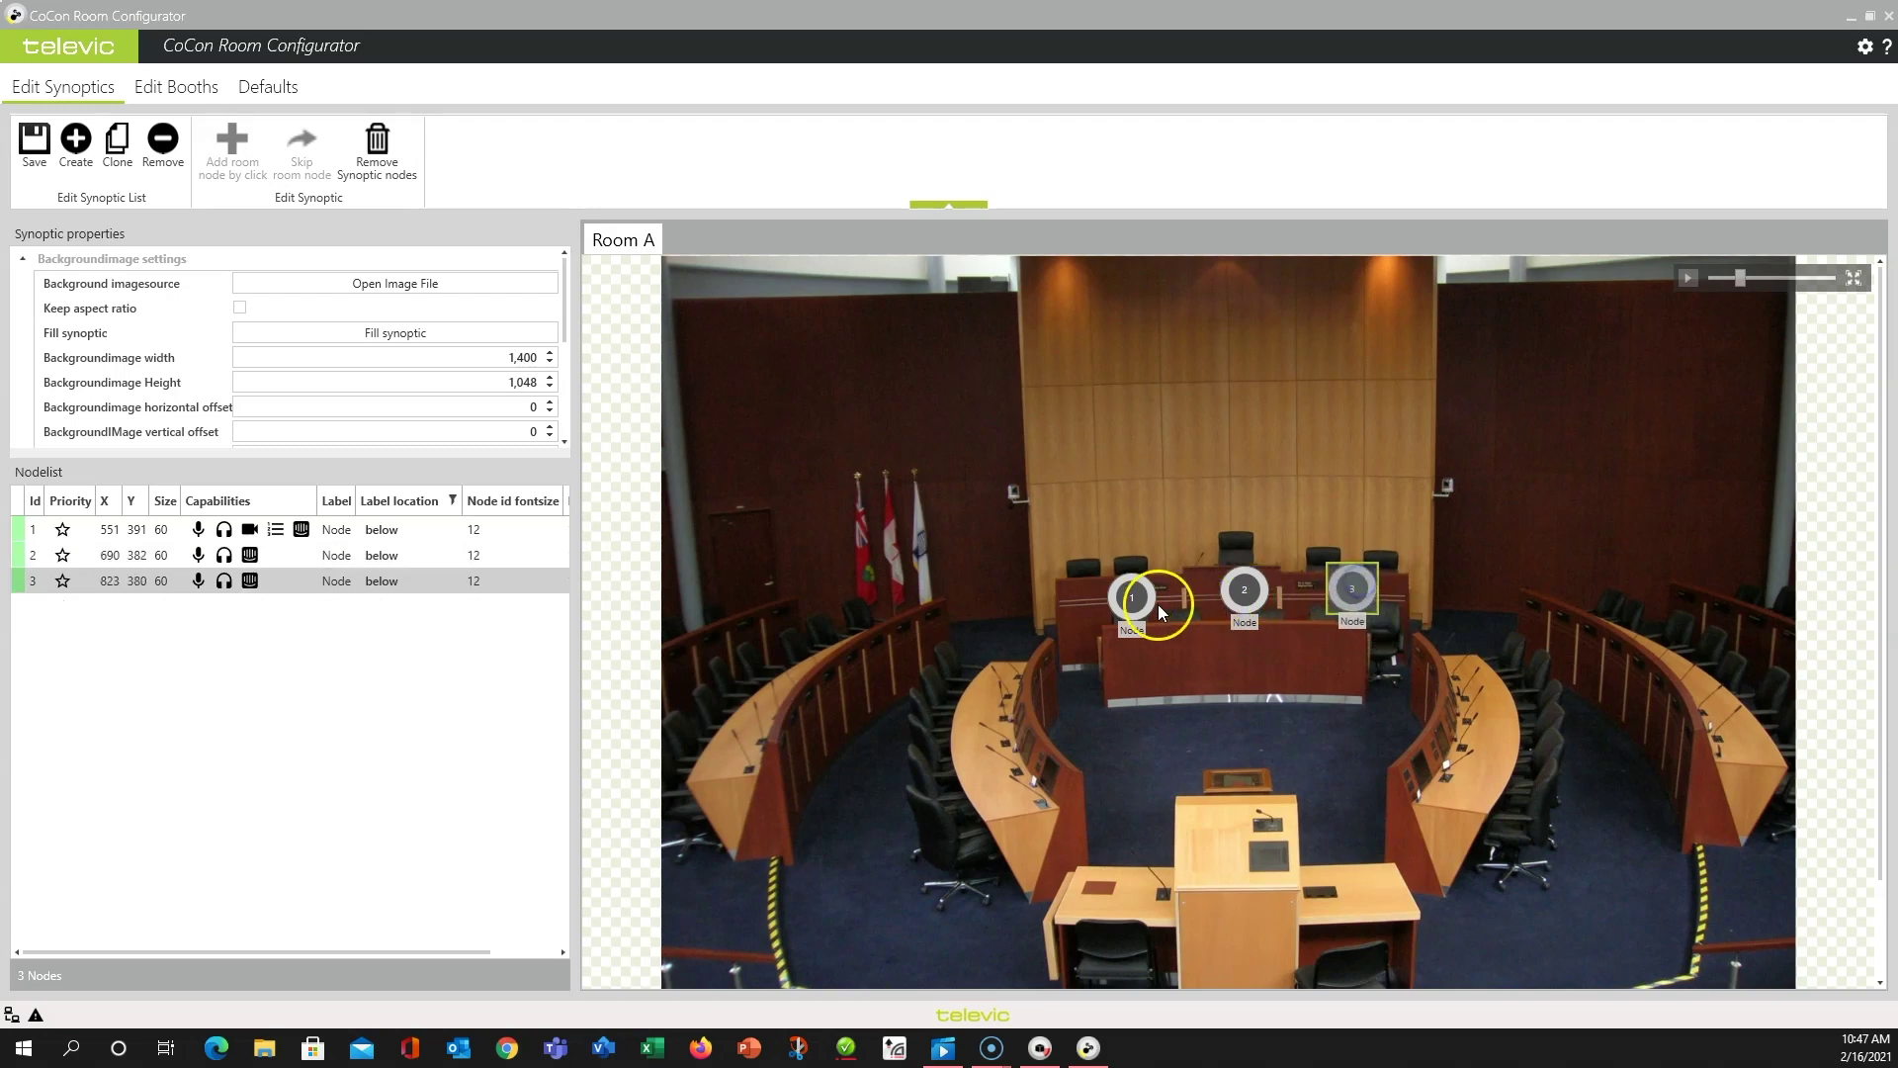
drag(1161, 612, 1352, 582)
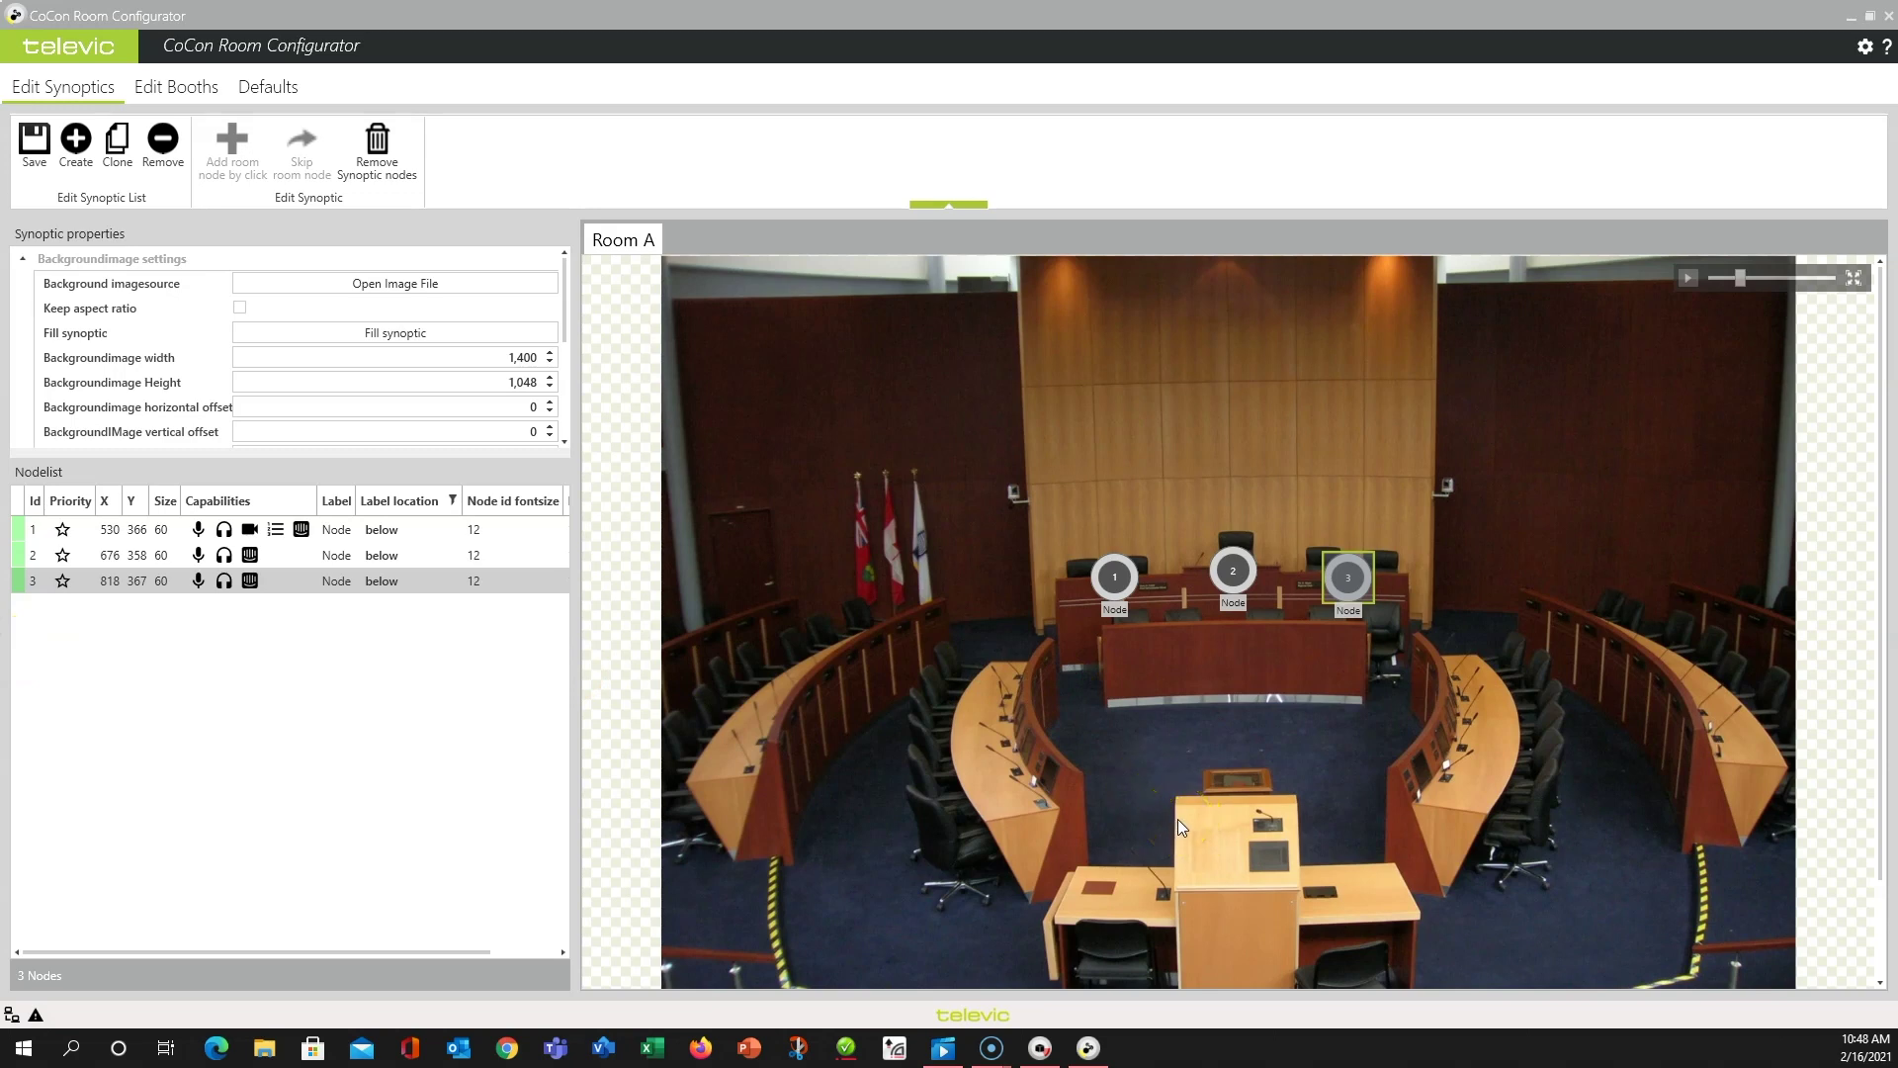
click(40, 144)
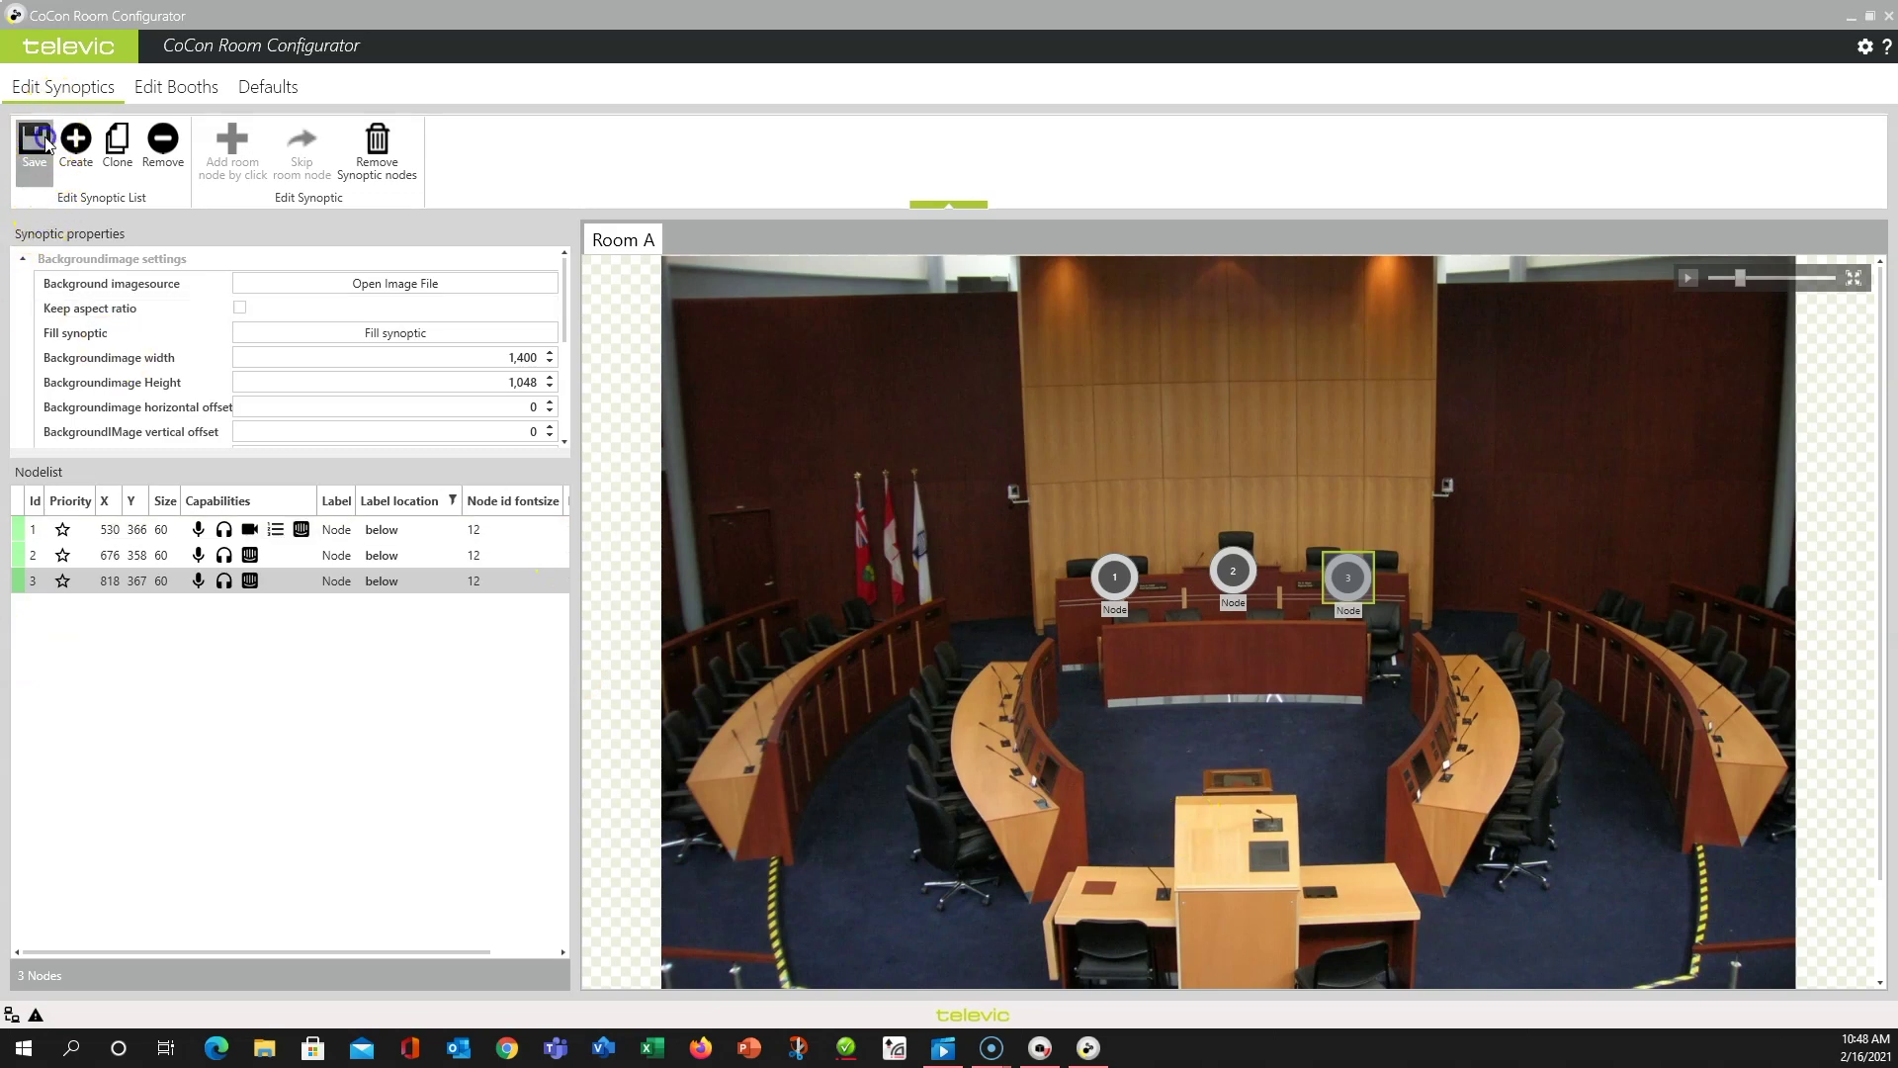